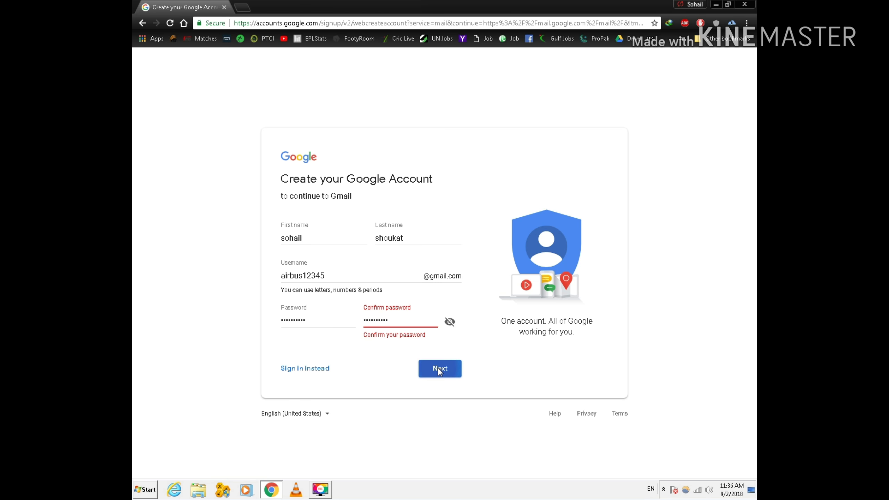
Submit the new-account form with the entered name, username and password
click(439, 370)
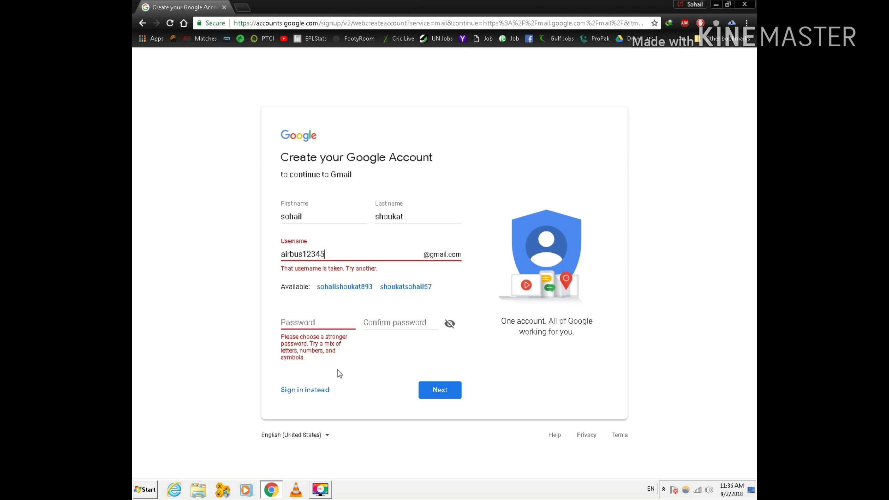
Switch to a suggested available username, enter a new password twice, and submit
click(321, 320)
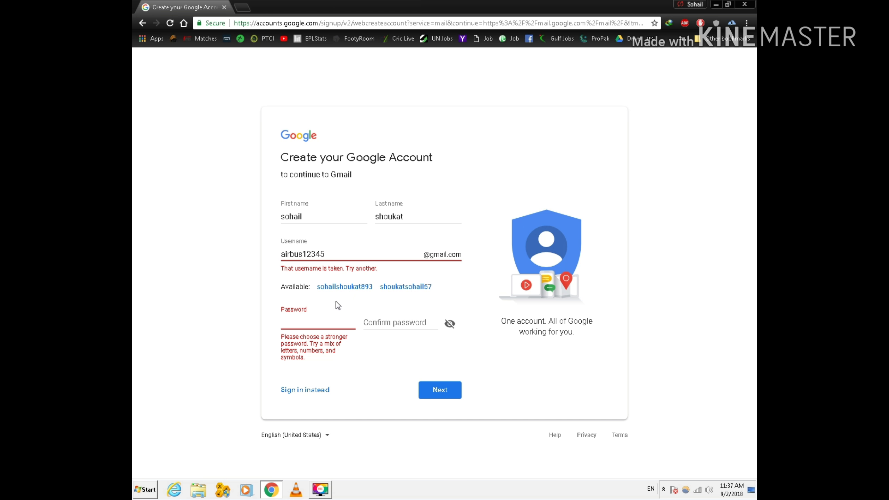
click(347, 288)
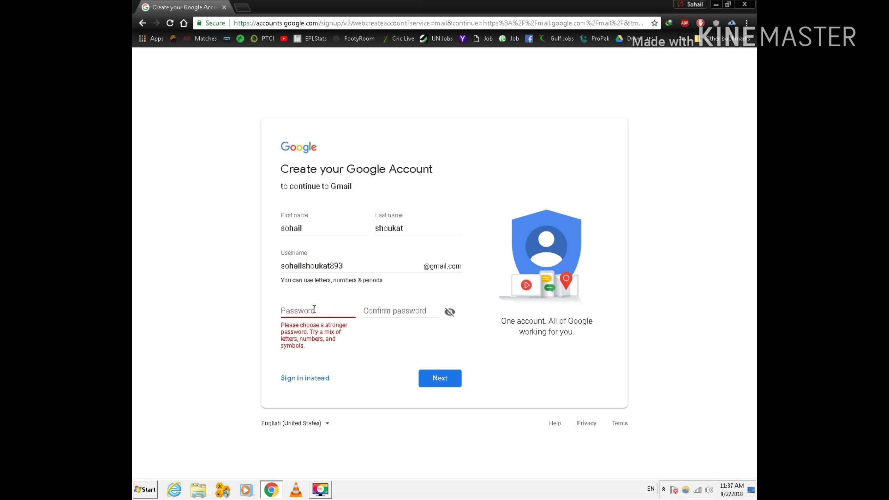
text(••••••••••)
key(Tab)
text(•••••••)
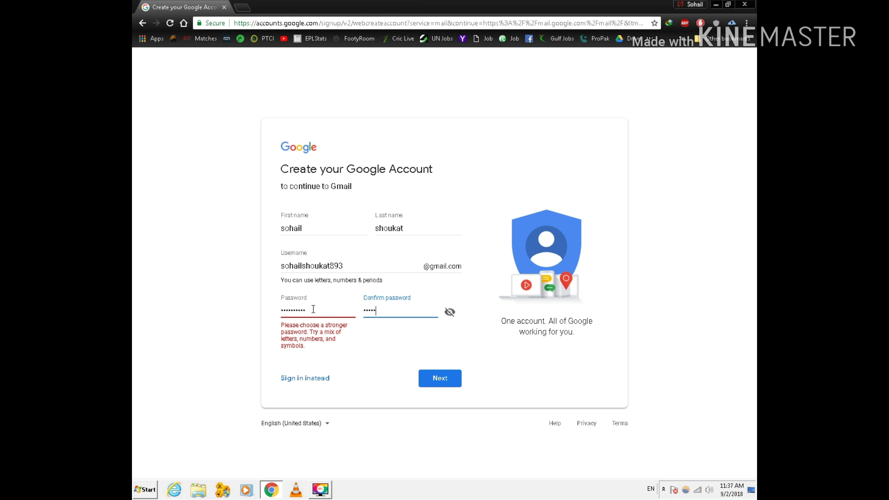
text(•••)
click(429, 378)
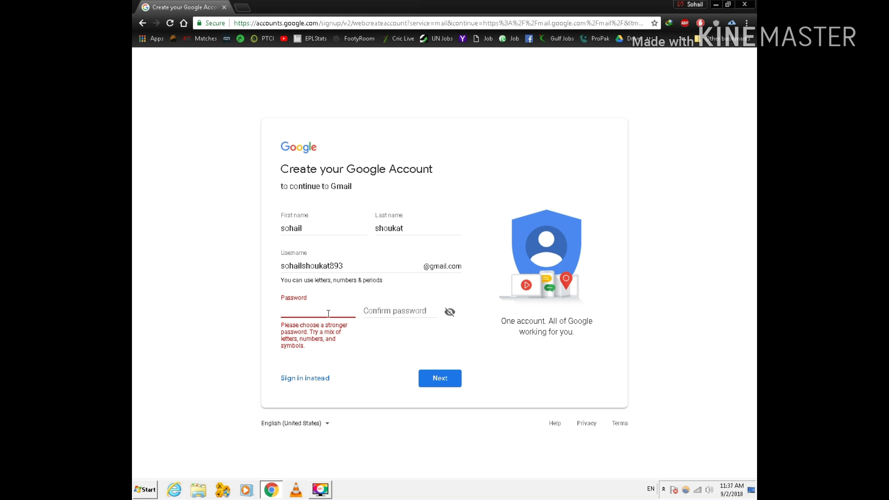
Enter a different username, re-enter a stronger password in the confirm field, and resubmit
click(368, 310)
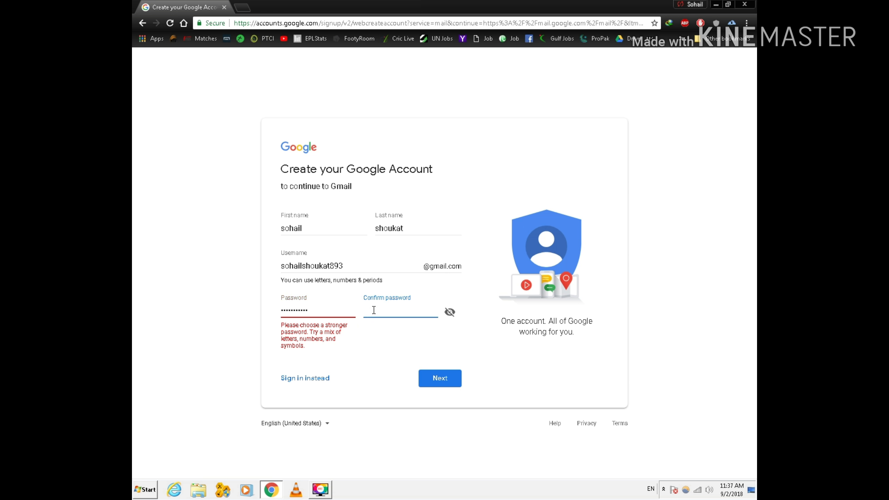
click(437, 380)
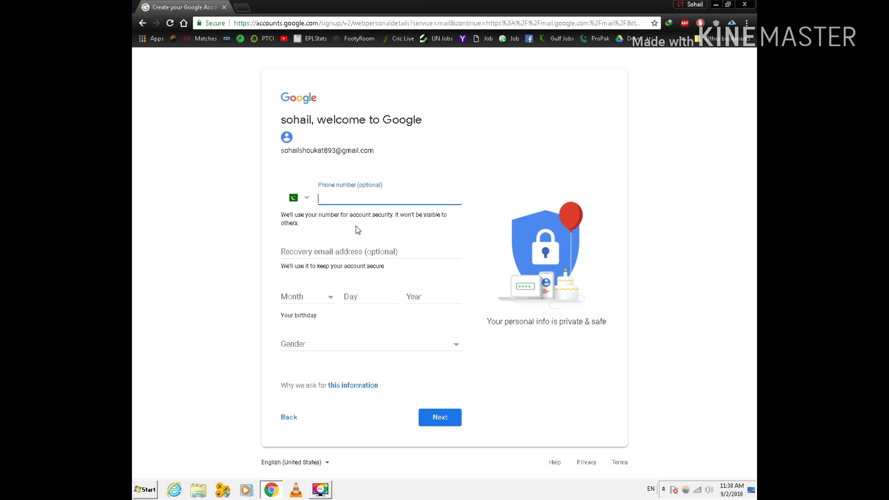
Leave the phone number empty, set birthday July 1, 1992 and gender Male, and continue
click(315, 289)
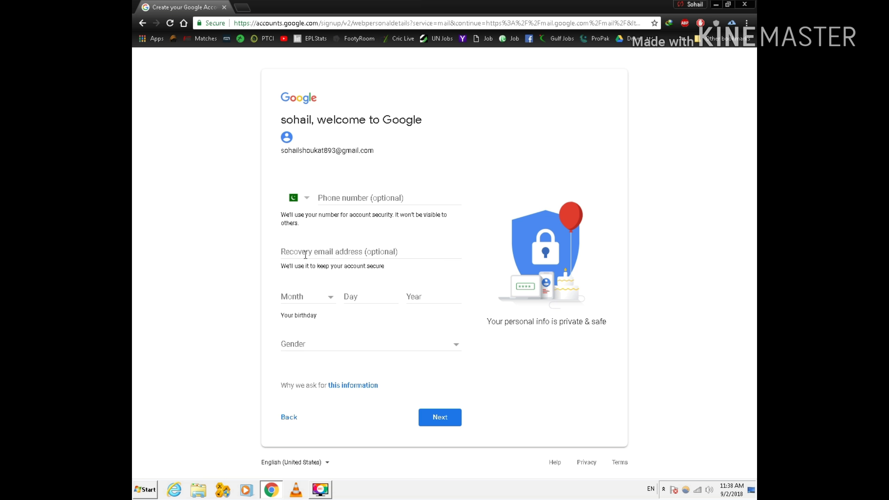
click(321, 298)
click(303, 359)
click(355, 299)
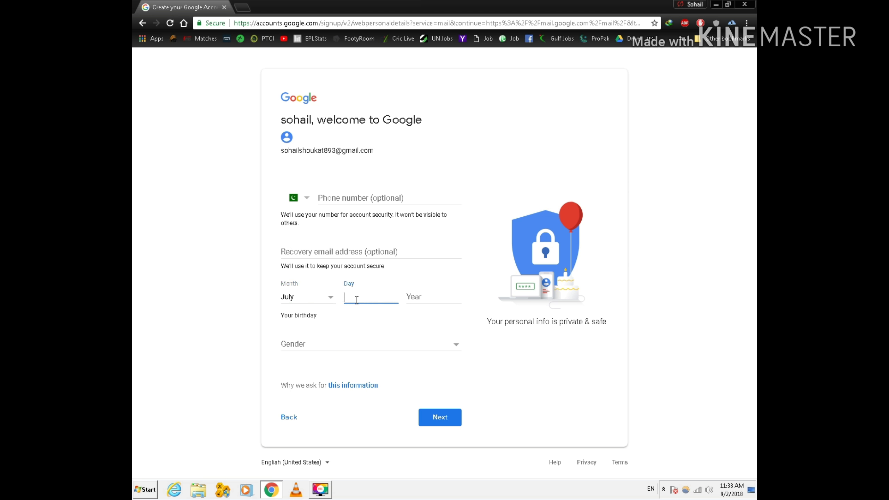
text(1)
click(436, 286)
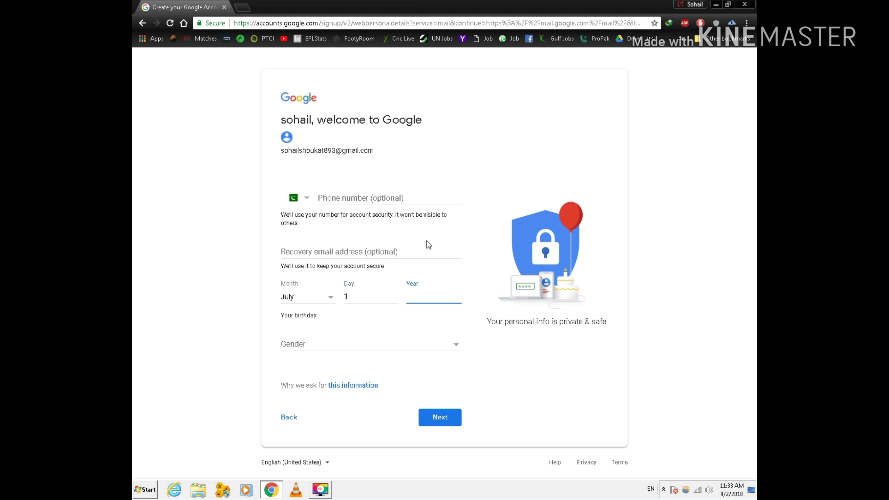
text(1992)
click(374, 343)
click(330, 362)
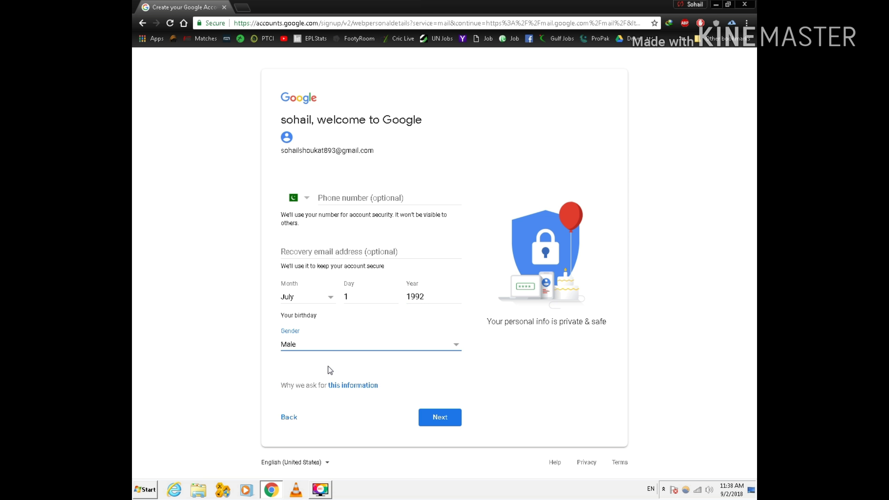
click(452, 419)
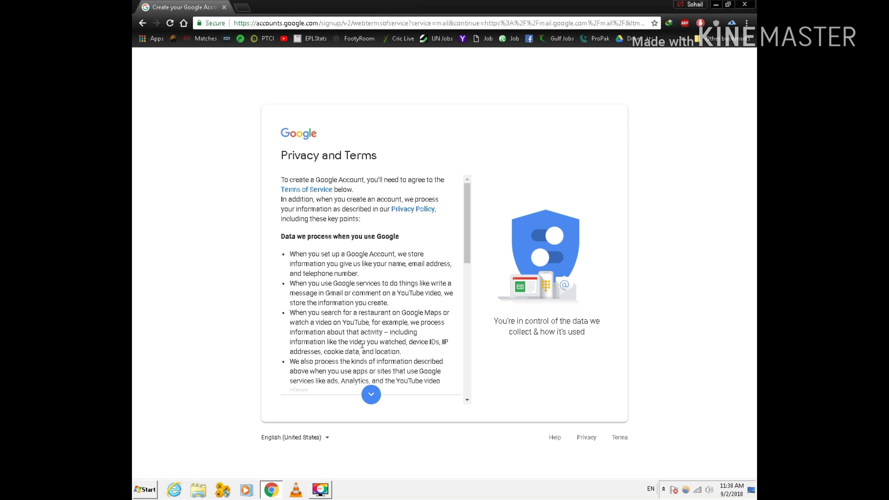
Scroll through the Privacy and Terms text and agree to it
scroll(362, 347, down, 3)
scroll(362, 347, down, 5)
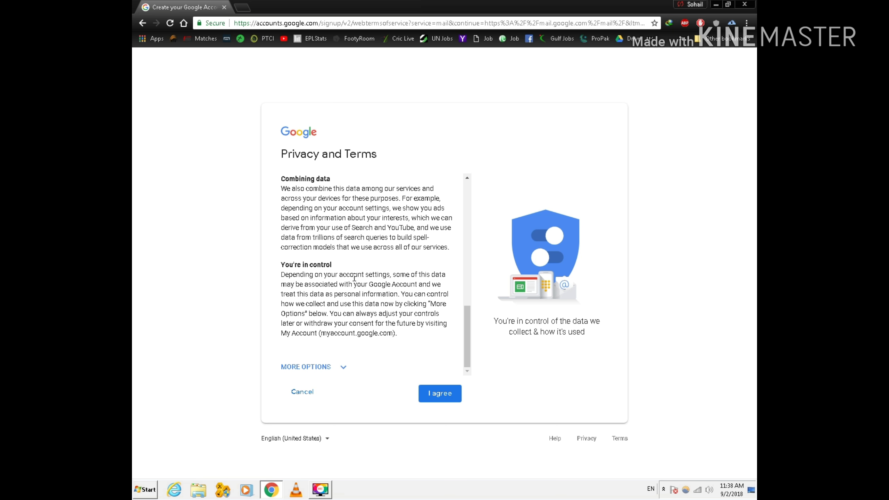
click(442, 393)
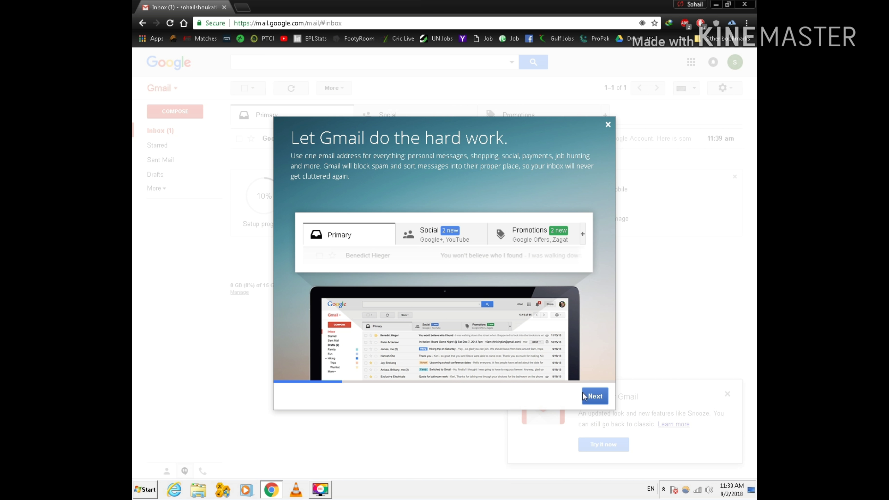
Step through all four Gmail welcome slides and go to the new inbox
click(593, 398)
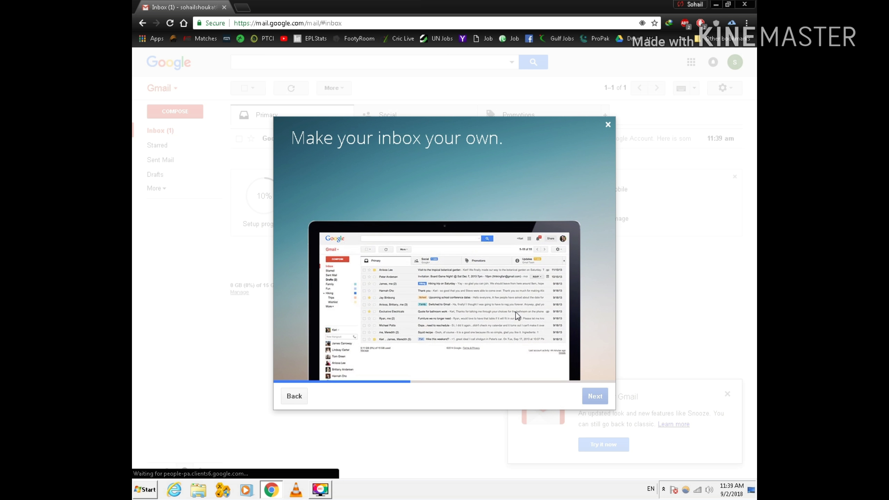
click(591, 398)
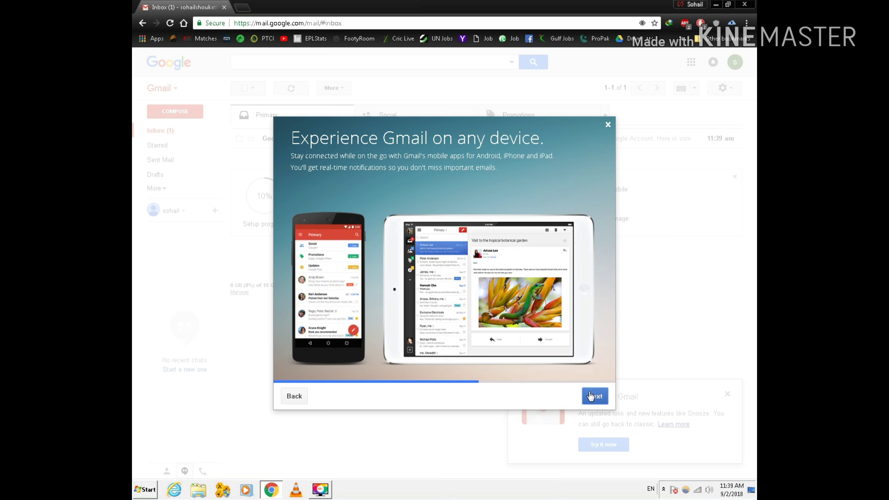
click(594, 396)
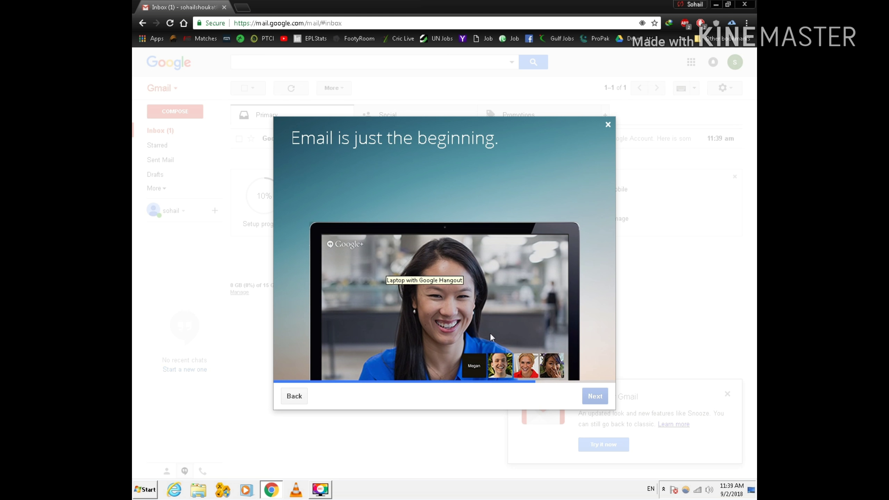
click(585, 395)
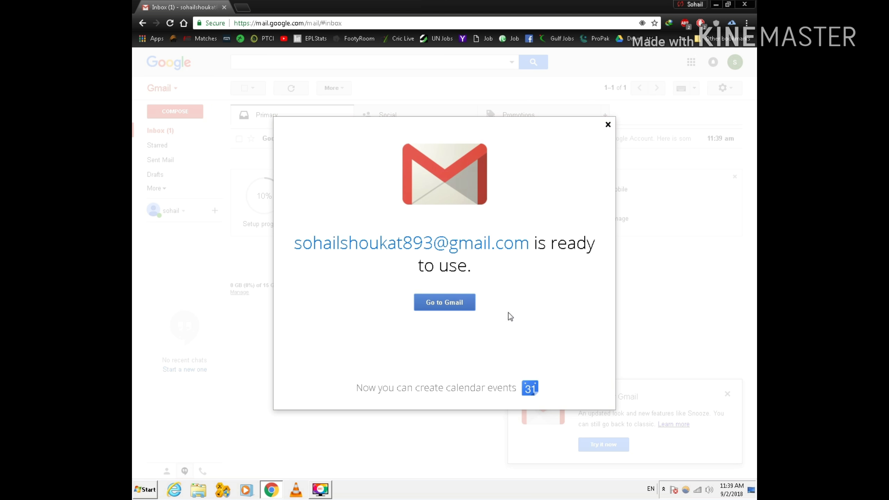
click(457, 306)
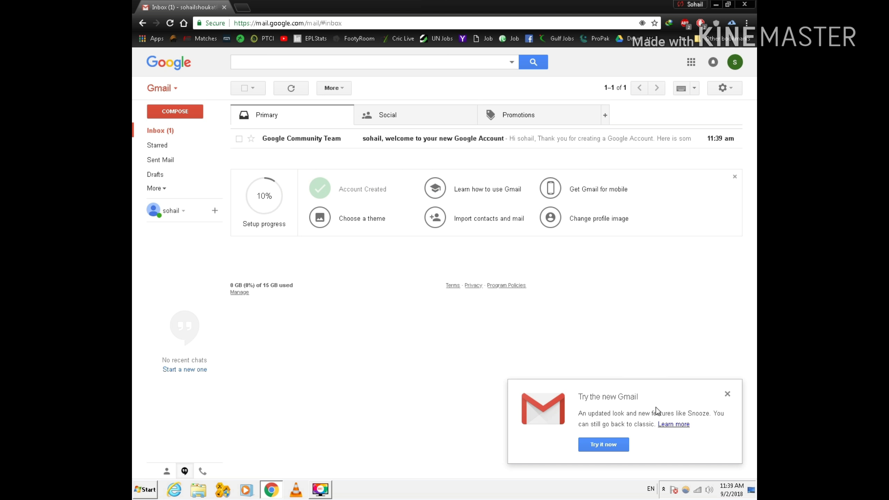
Dismiss the try-new-Gmail offer, refresh the inbox, and read the Google Community Team welcome email
click(727, 394)
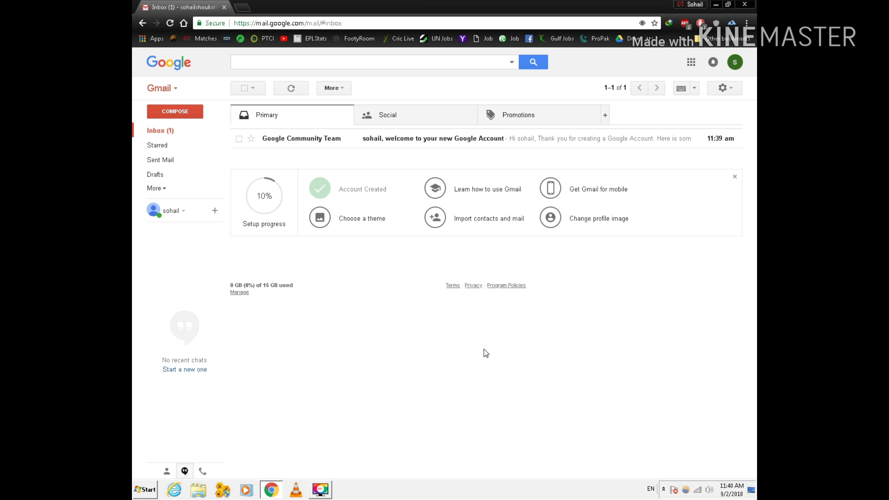
click(187, 132)
click(171, 133)
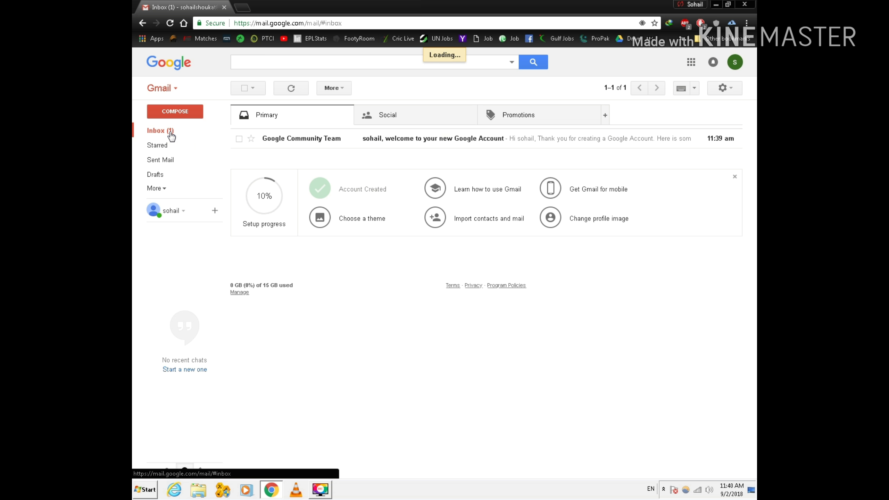
click(170, 133)
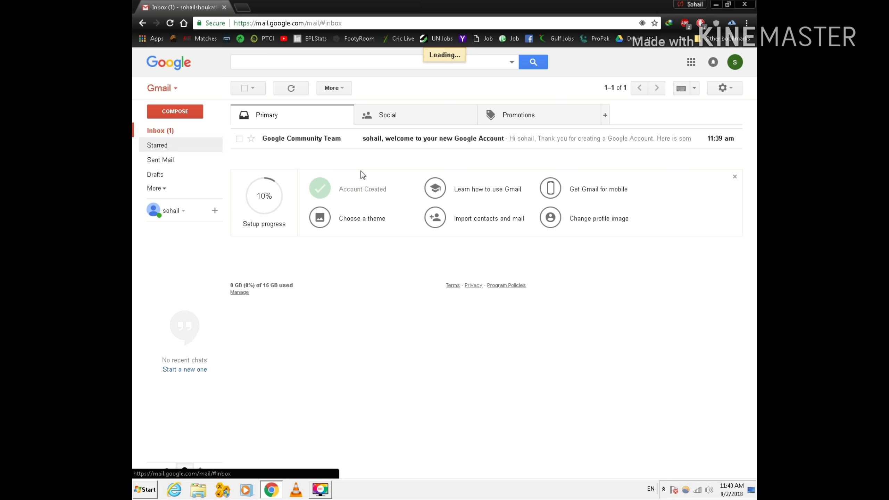
click(399, 139)
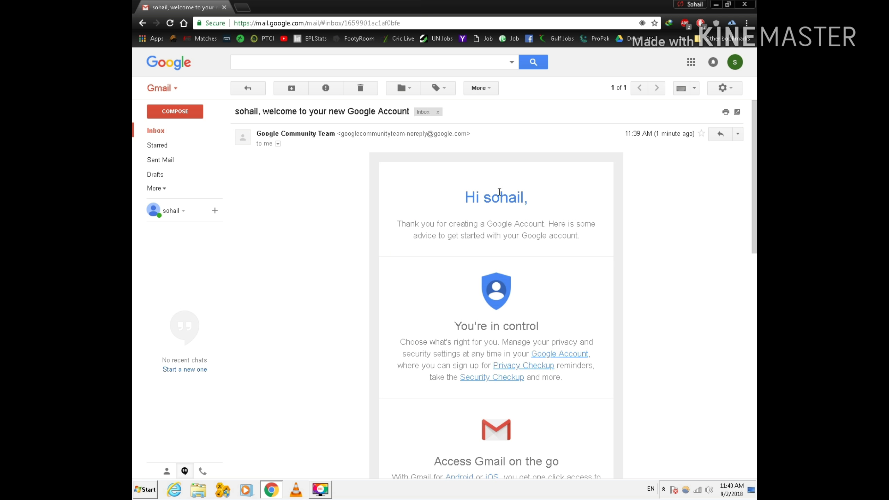
click(188, 138)
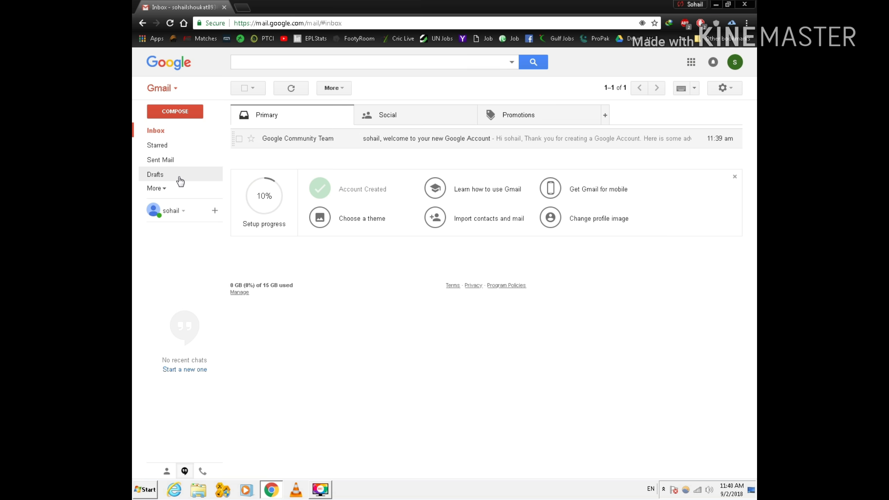
Expand the sidebar to show all mail folders and check the account details
click(164, 191)
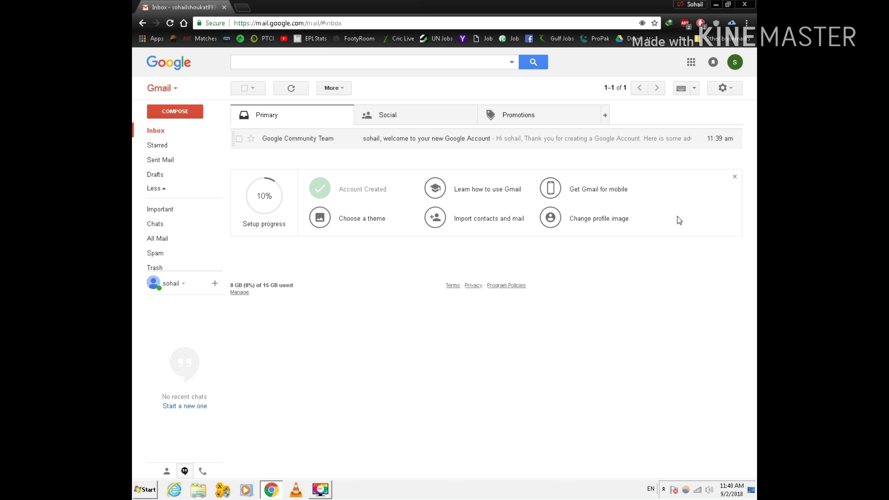
click(735, 63)
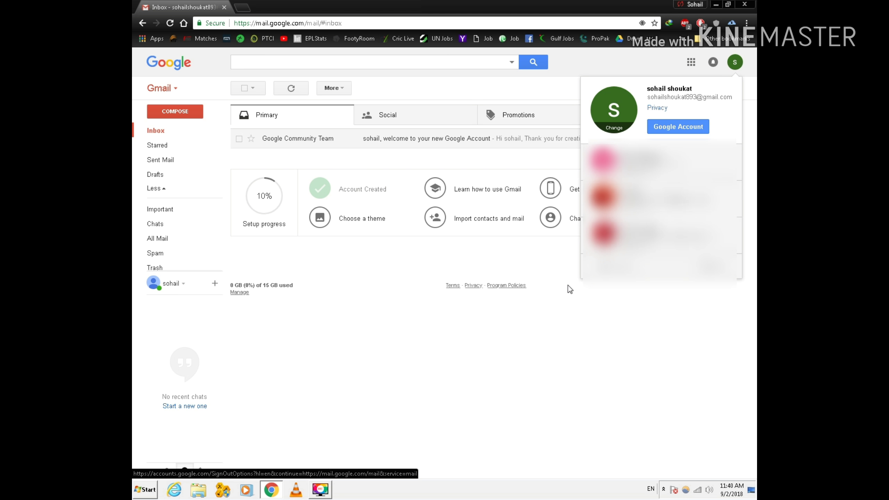
click(503, 329)
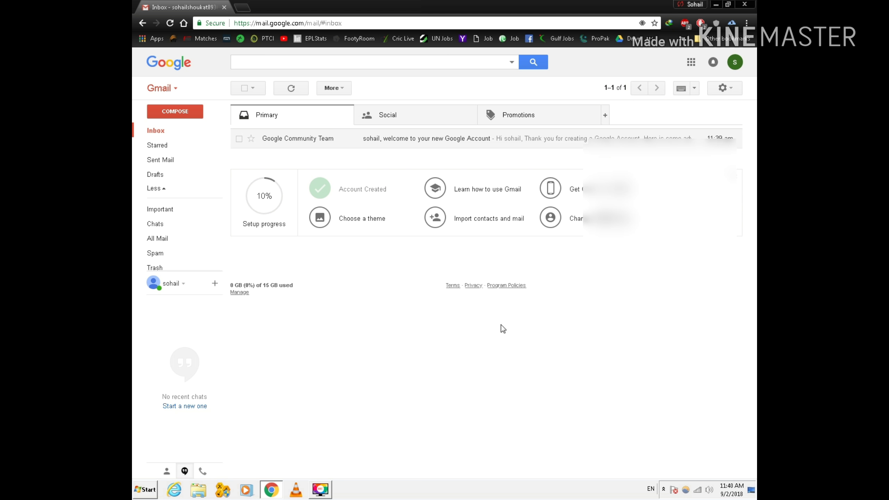
Search Google for 'google drive' and open My Drive from the official Drive site
click(188, 22)
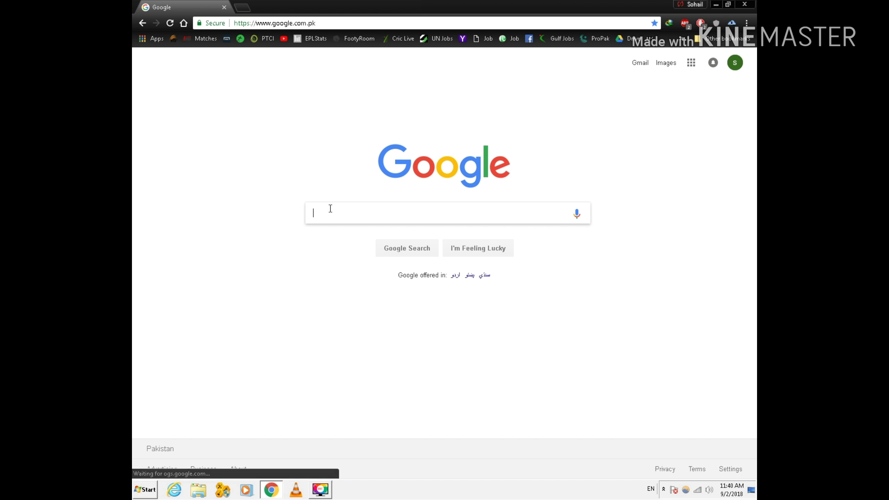
text(goggle d)
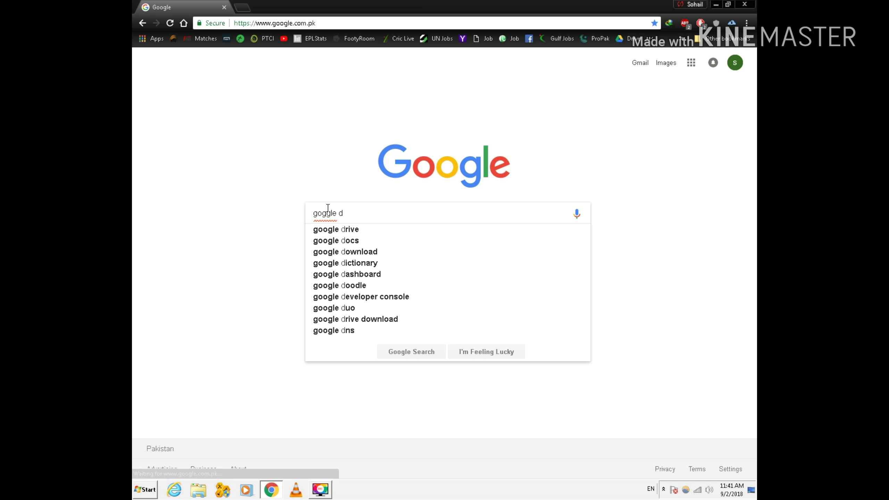
key(Down)
key(Return)
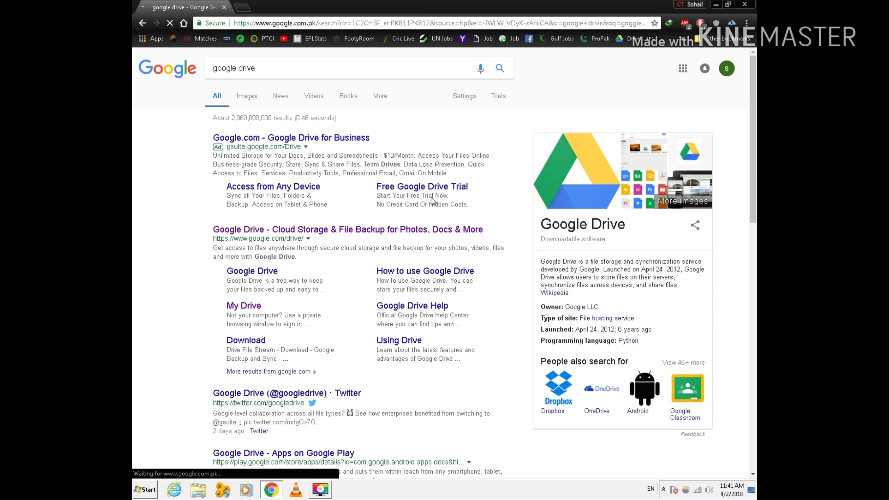
click(263, 230)
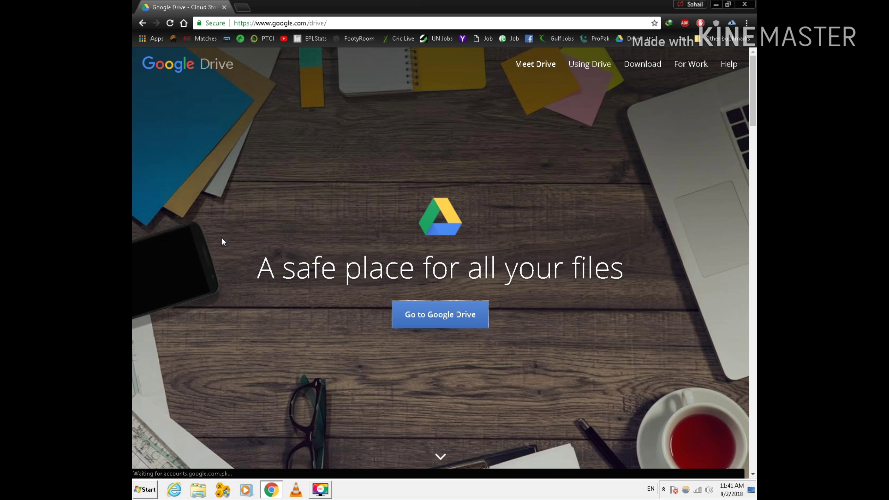
click(419, 324)
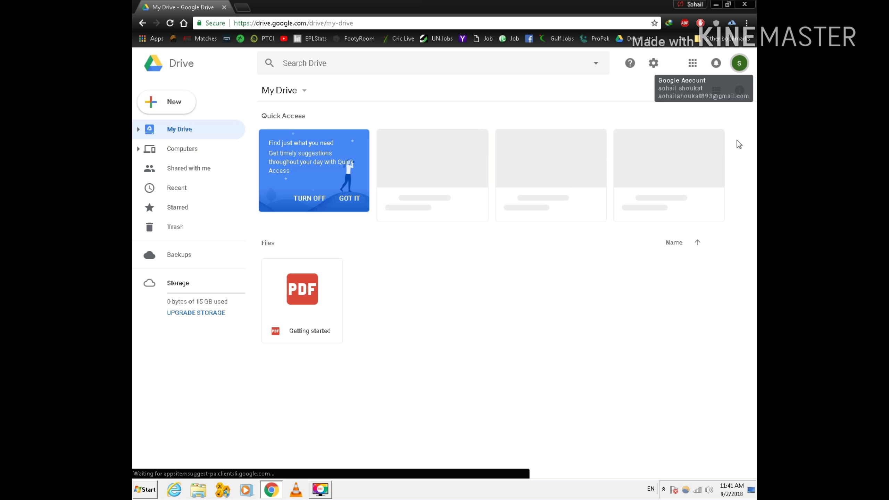
Sign out from the Drive account menu and return to the Google home page
click(740, 64)
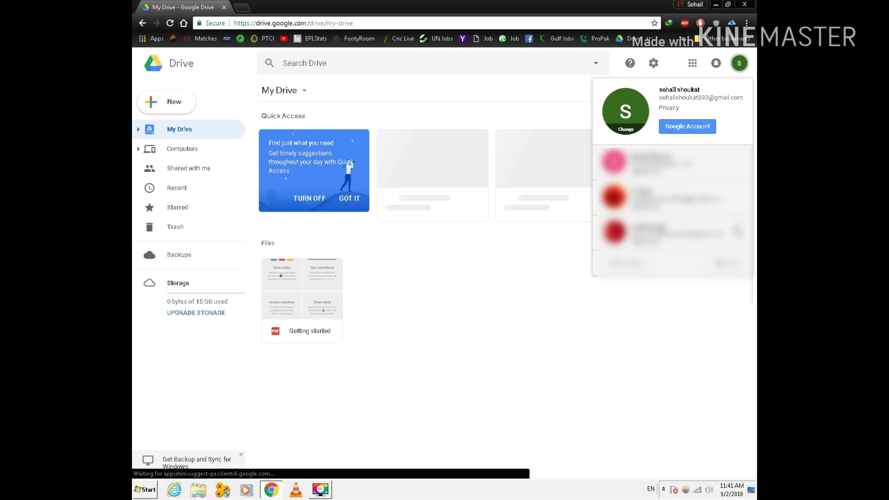
click(477, 274)
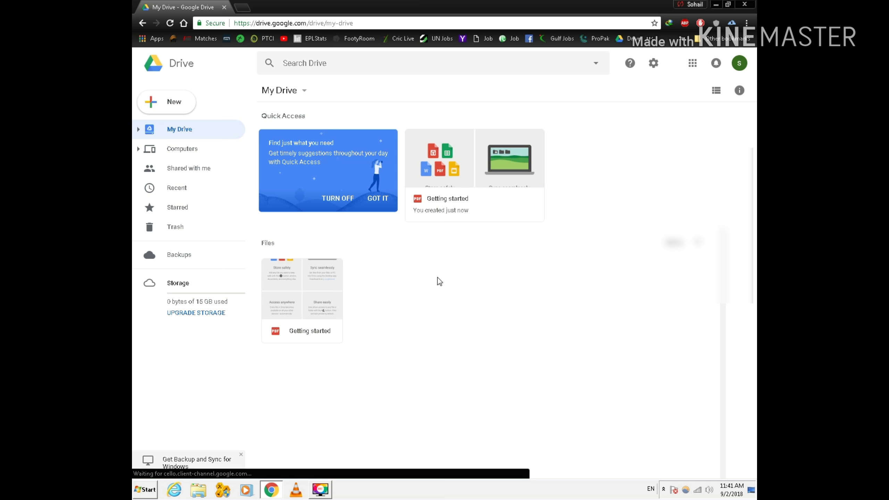
click(741, 67)
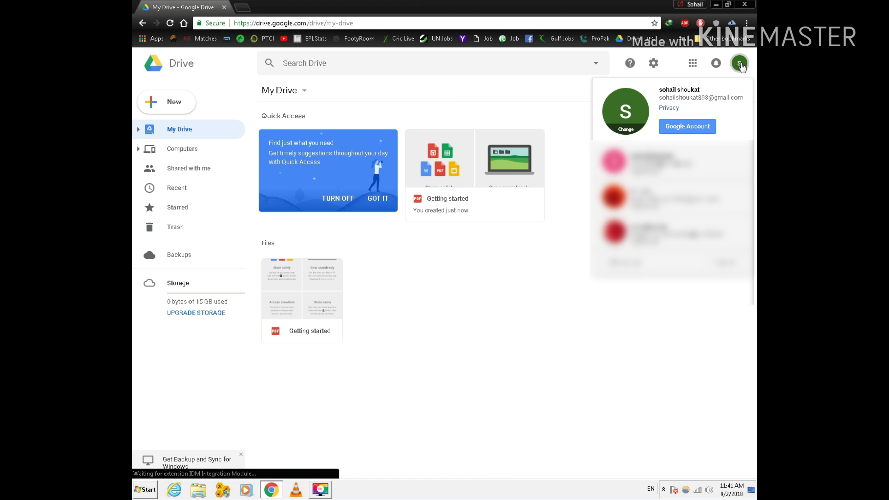
click(740, 263)
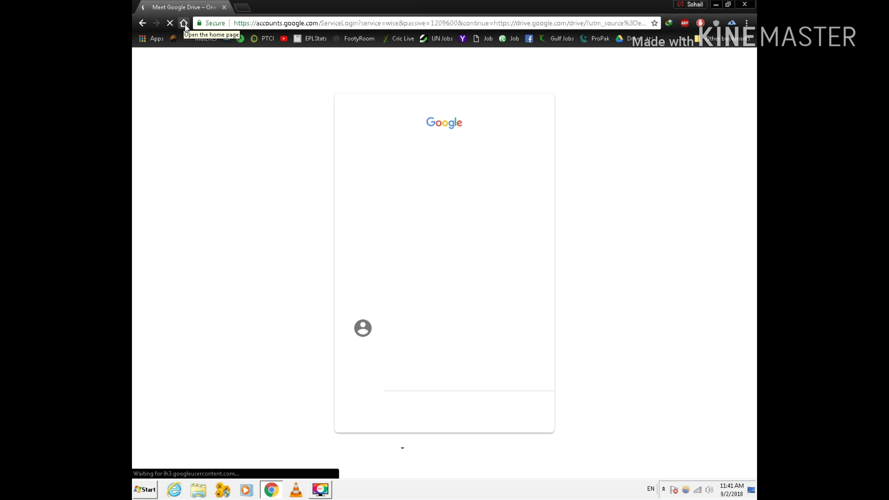
click(184, 24)
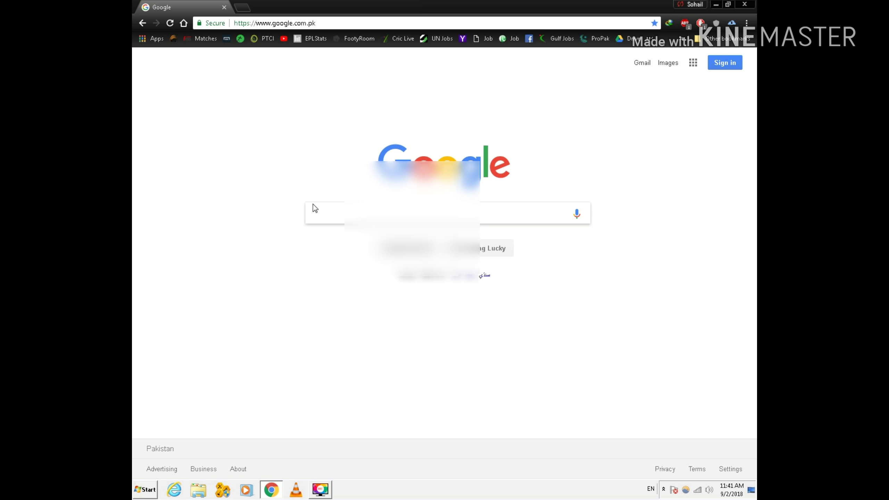
Search 'google drive', open the Drive site, choose the new account and sign in with its password
text(google)
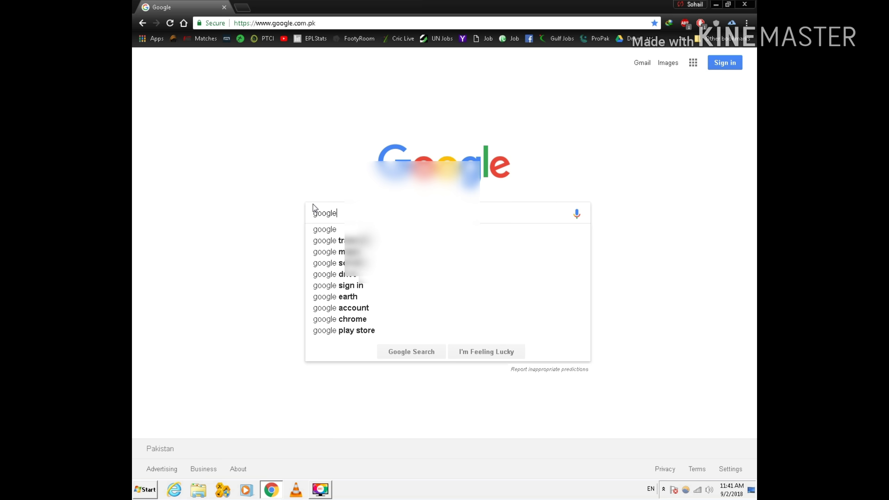
text( driv)
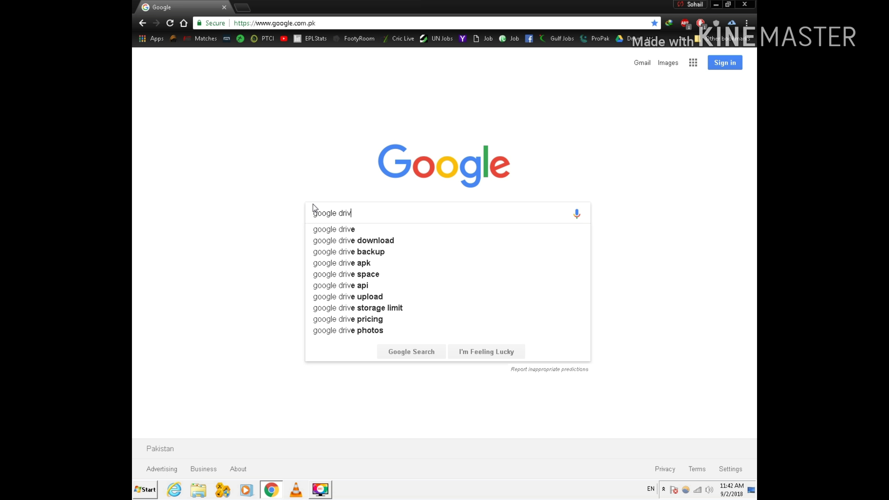
text(e)
key(Return)
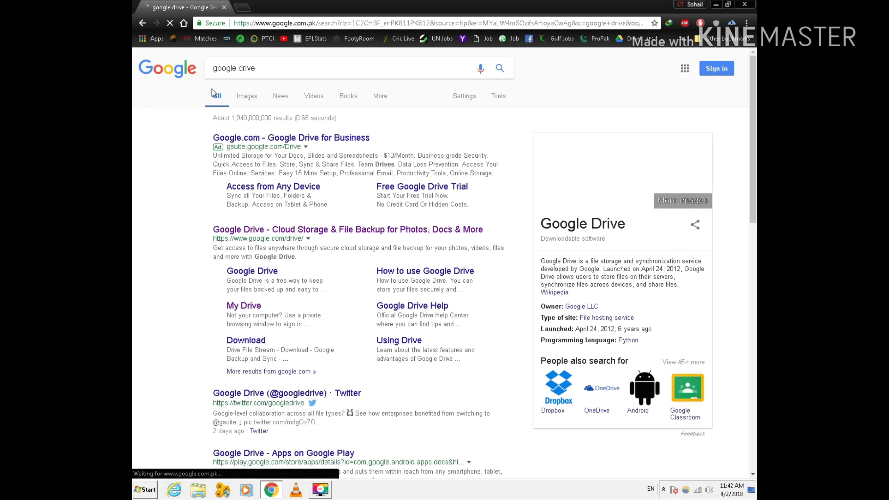
click(255, 232)
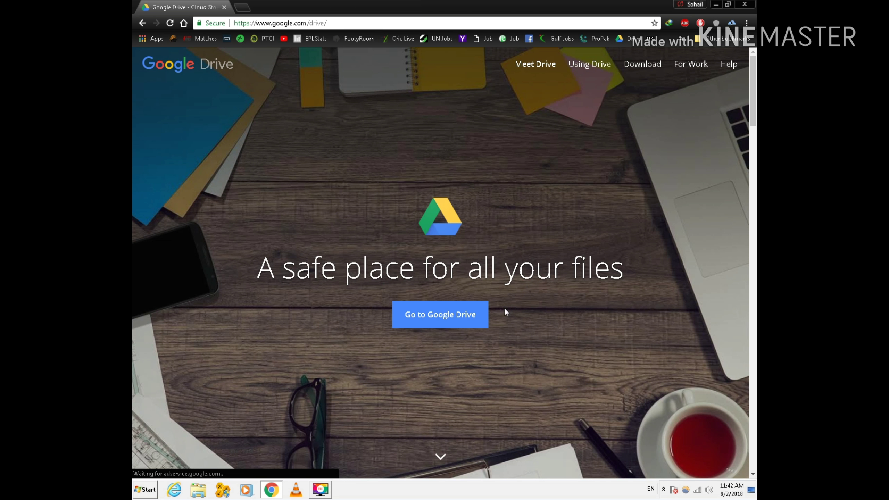
click(452, 317)
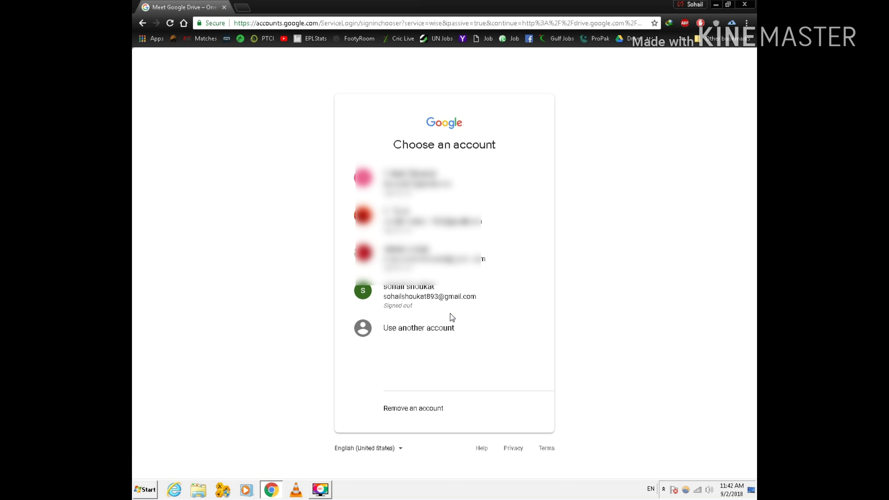
click(407, 296)
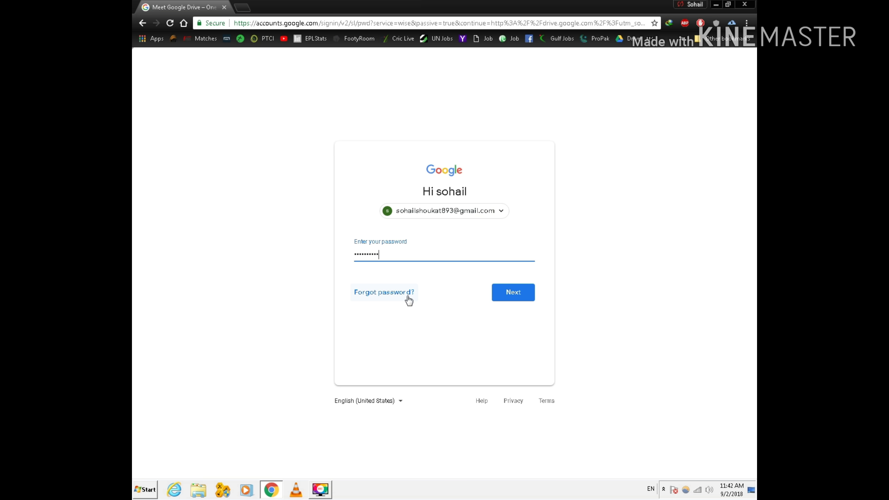
key(Return)
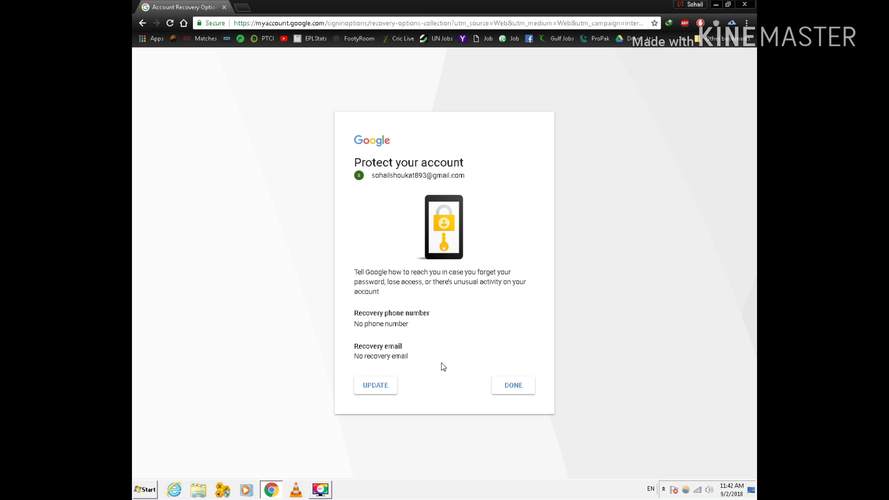
Confirm DONE on 'Protect your account' with no recovery phone or email added
click(505, 387)
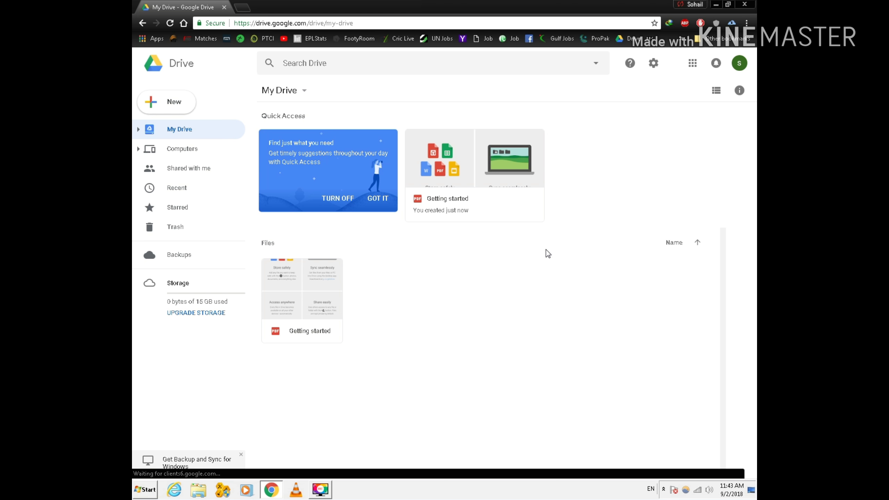
Upload Koala.jpg from Computer > Pictures > Sample Pictures into My Drive
click(183, 112)
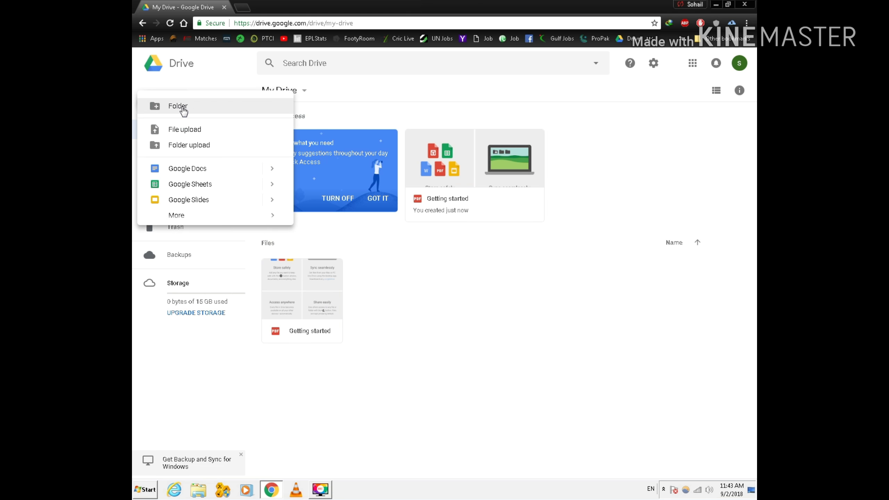
click(188, 132)
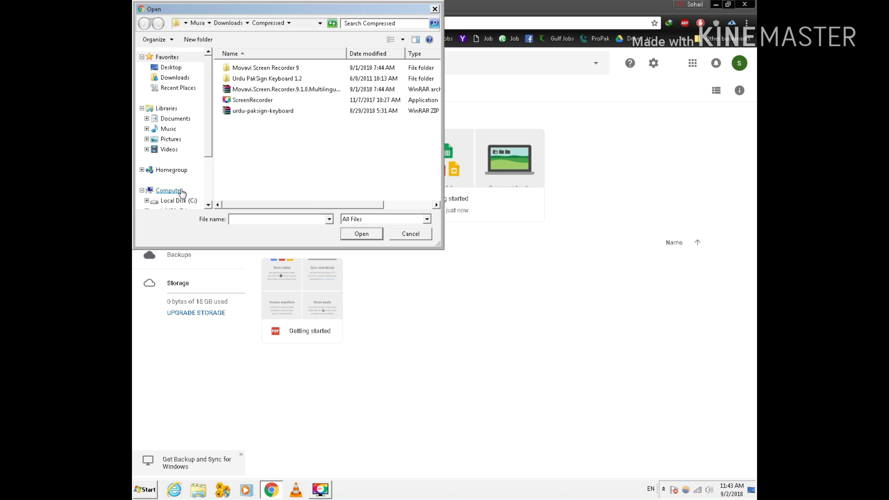
click(169, 191)
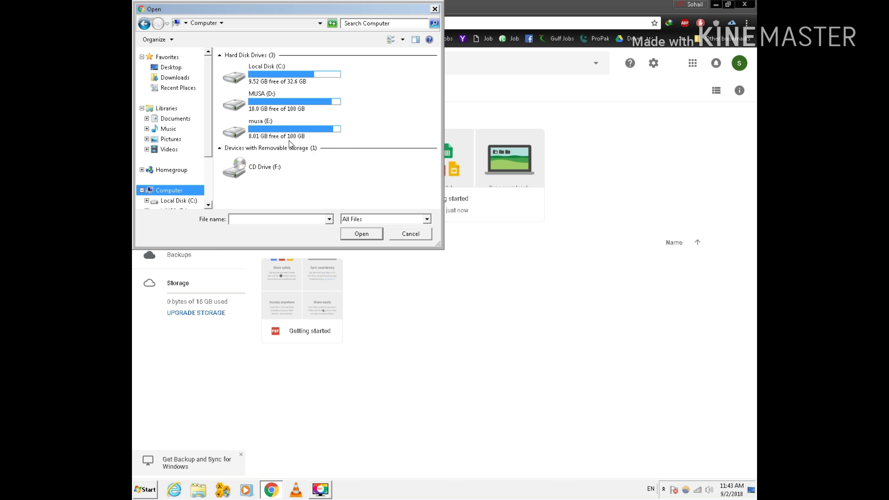
click(171, 139)
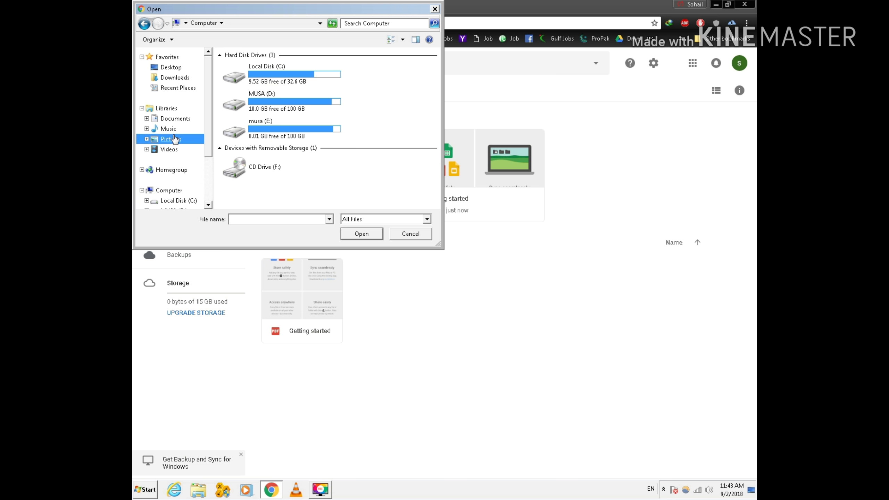
double_click(292, 117)
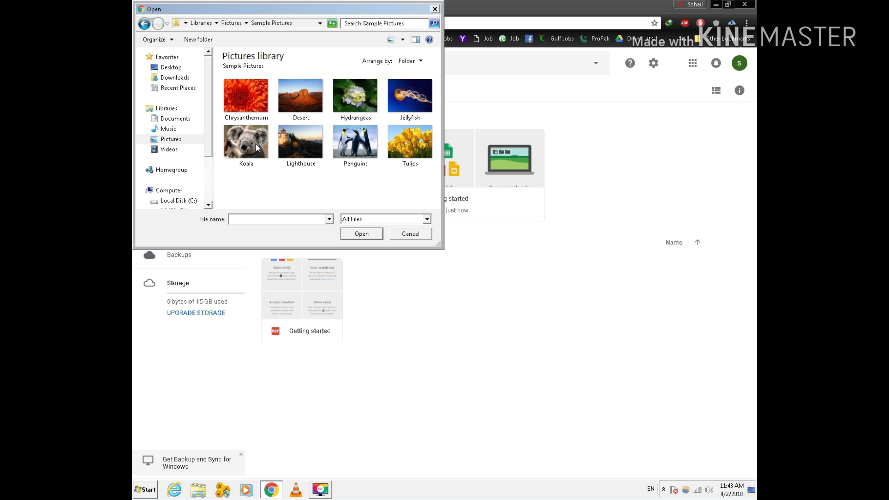
double_click(258, 147)
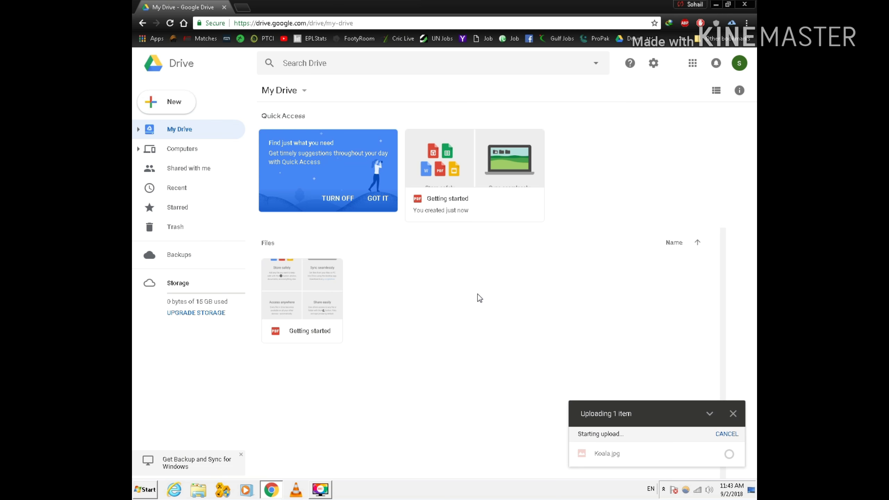
mouse_move(630, 462)
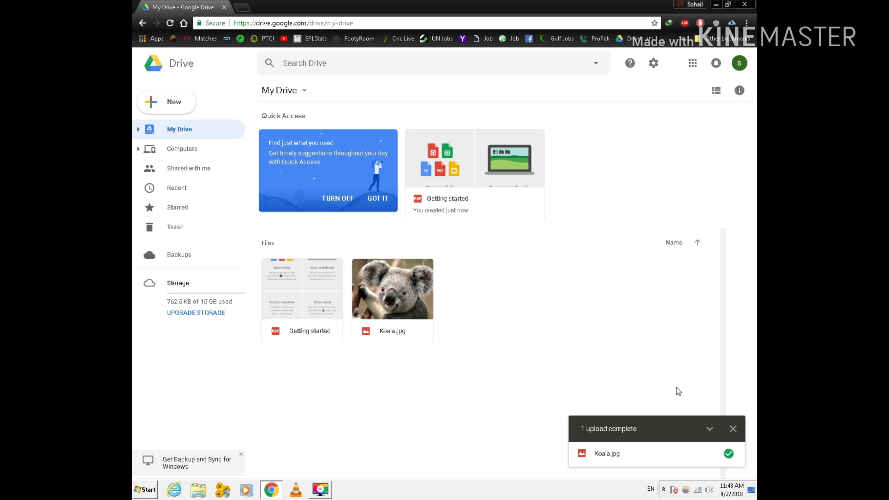
Dismiss the upload-complete notice and briefly preview Koala.jpg full size
click(731, 430)
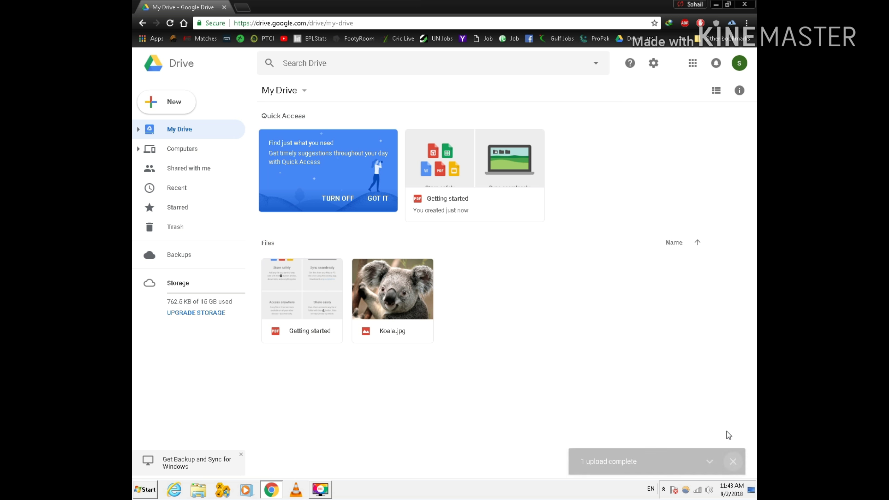
click(394, 284)
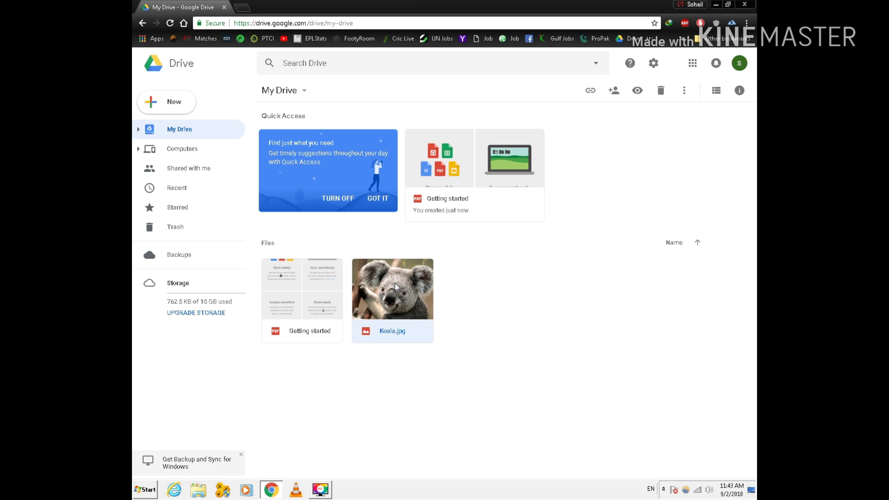
double_click(394, 284)
key(Escape)
Reopen the Koala.jpg preview, look at its comment and more-actions options, then close it
double_click(395, 284)
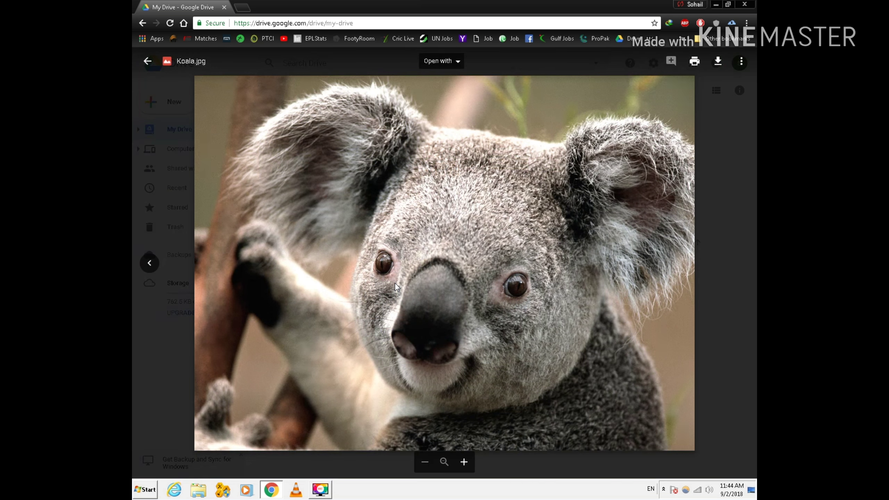
click(670, 61)
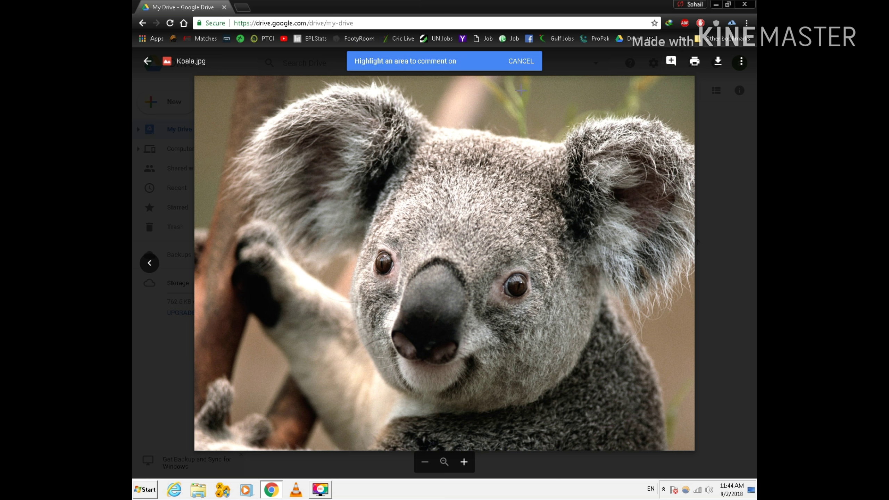
click(741, 62)
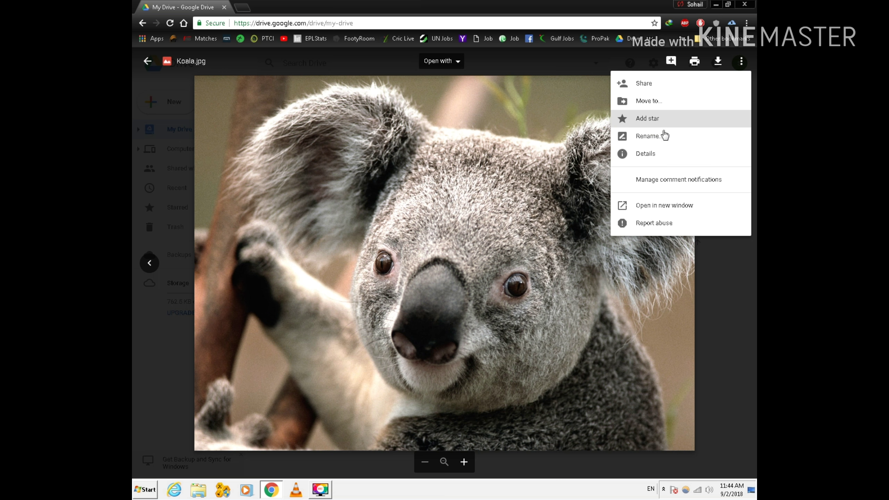
click(655, 157)
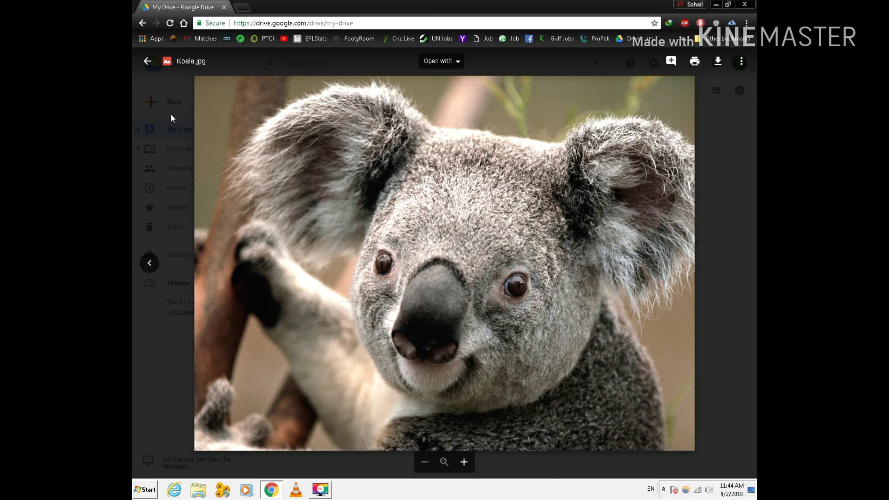
click(717, 233)
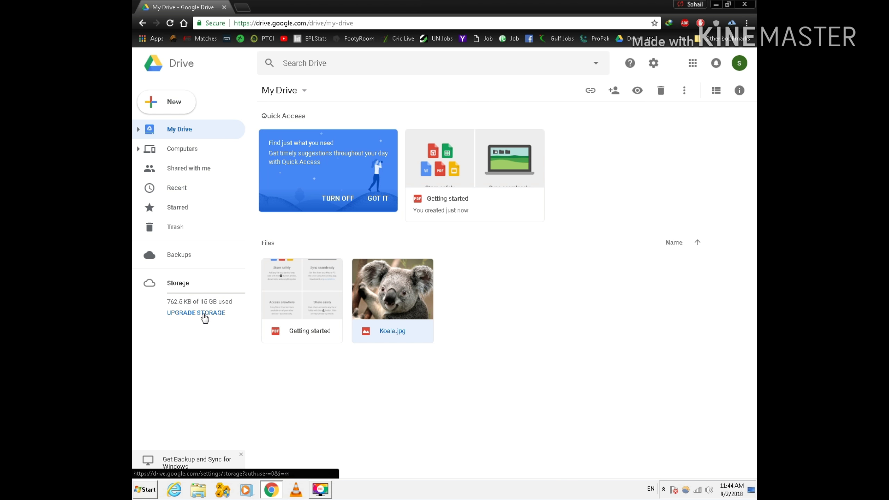
Browse the upgrade storage plans up to 30 TB, then return to the My Drive tab
click(182, 314)
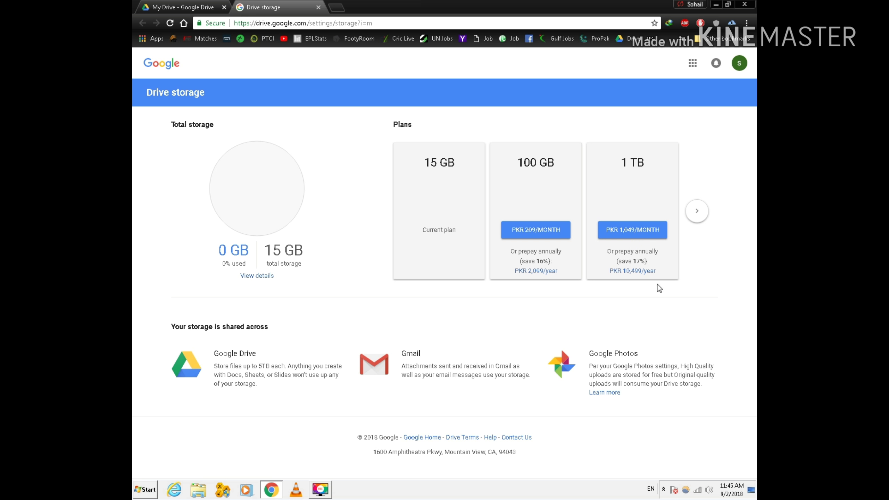
click(693, 213)
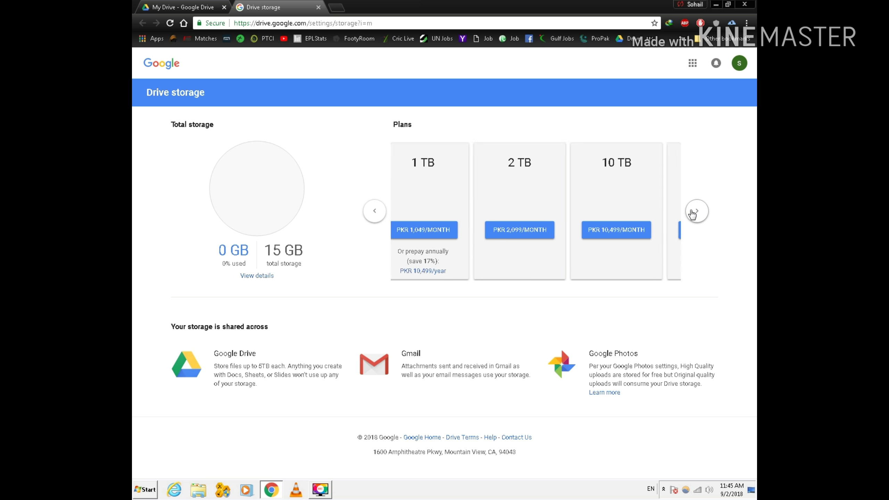
click(692, 211)
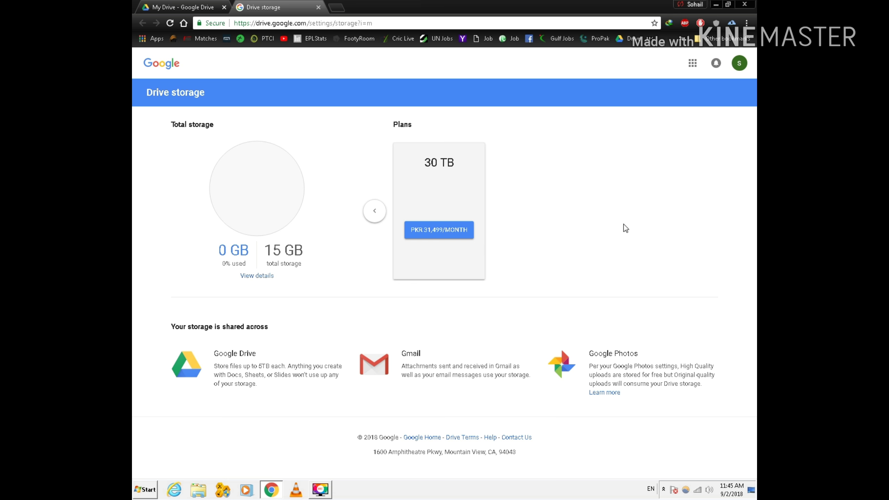
click(376, 211)
click(375, 211)
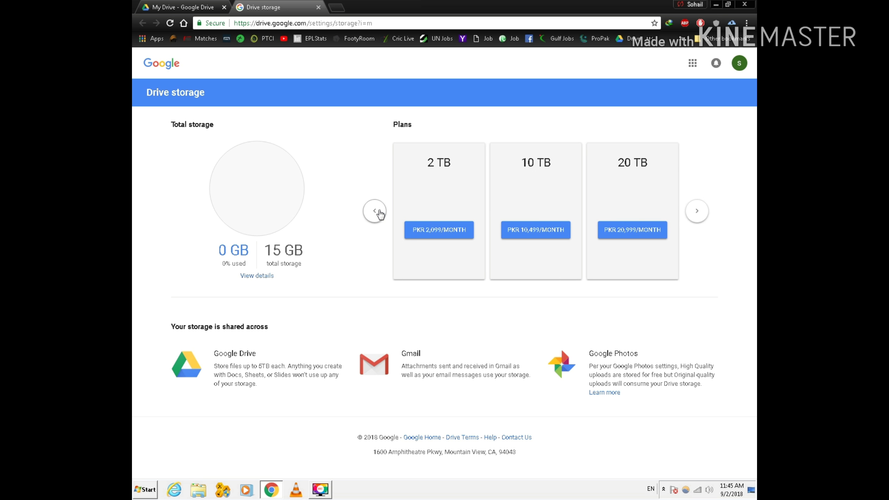
click(375, 211)
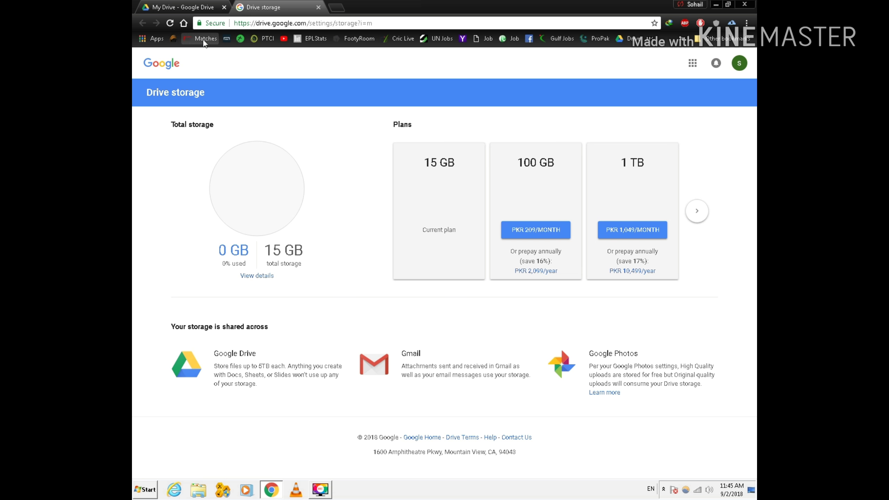
click(196, 7)
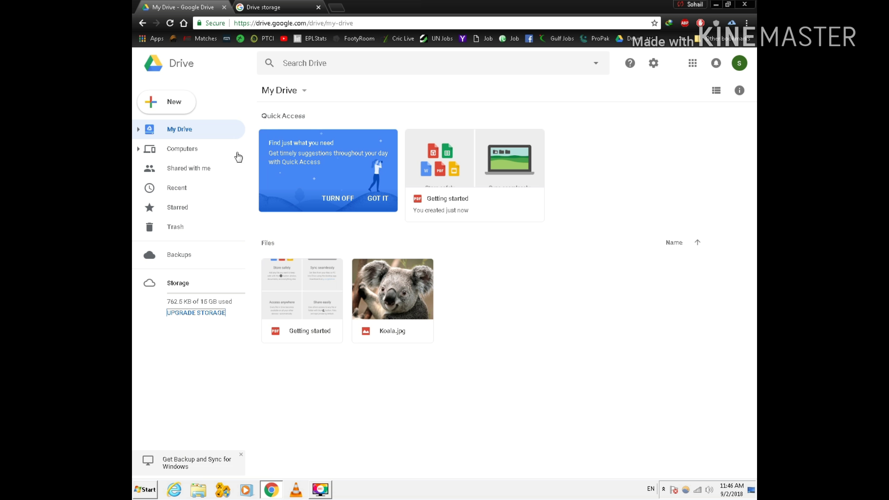
click(212, 170)
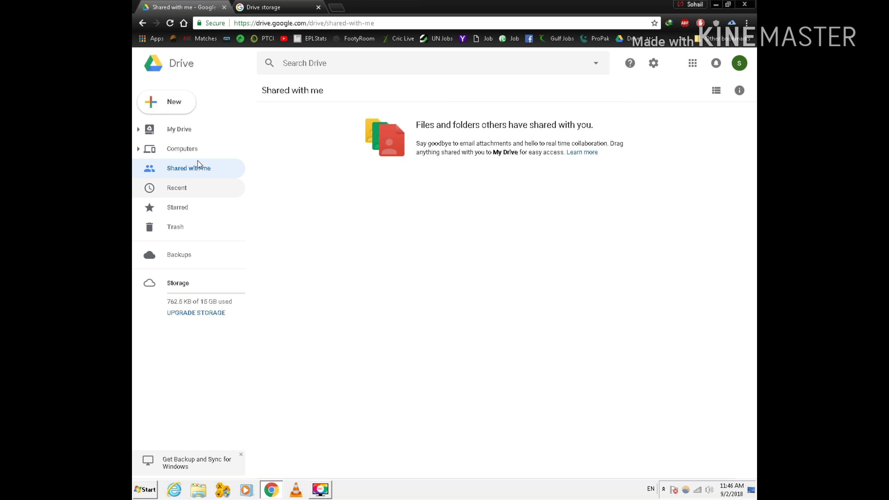
click(188, 136)
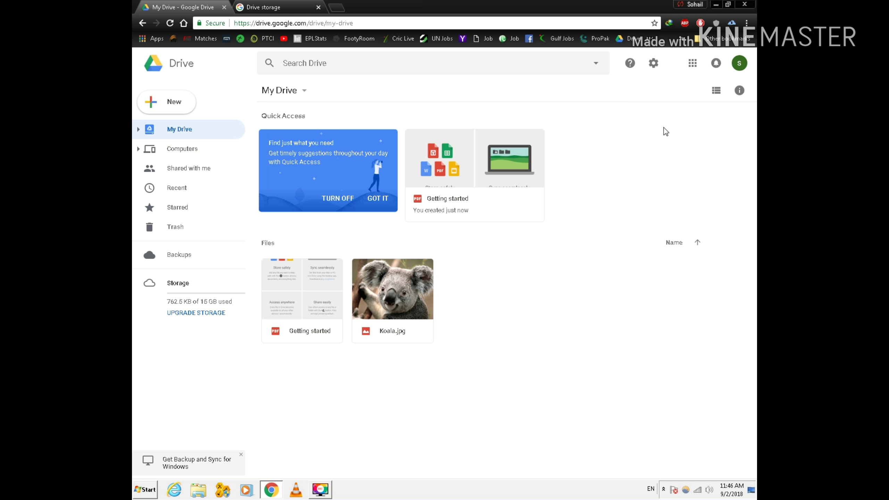
click(740, 91)
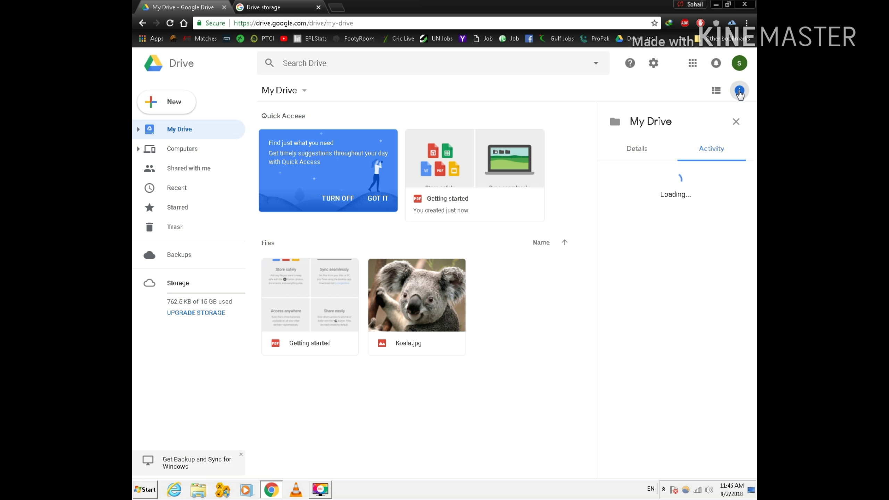
click(736, 121)
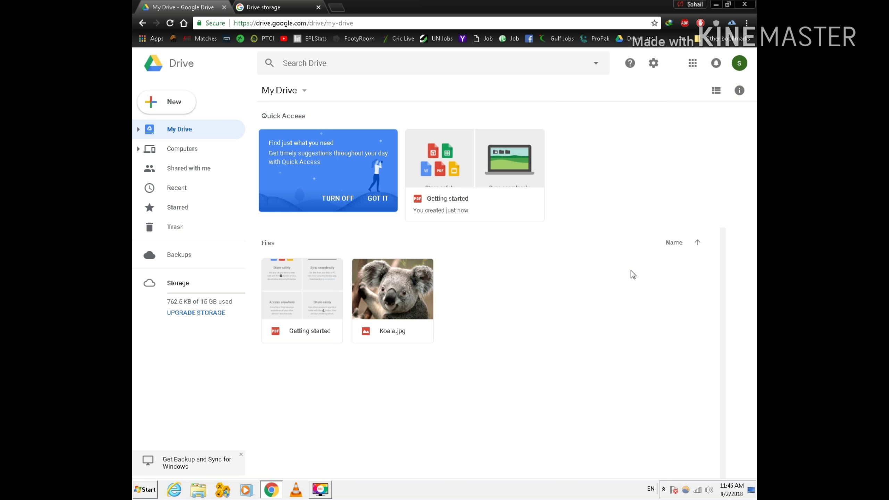
click(700, 246)
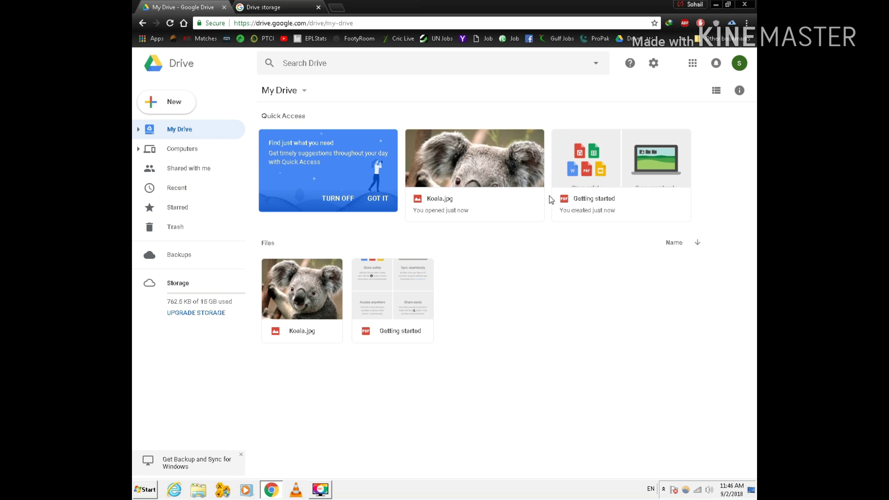
click(697, 242)
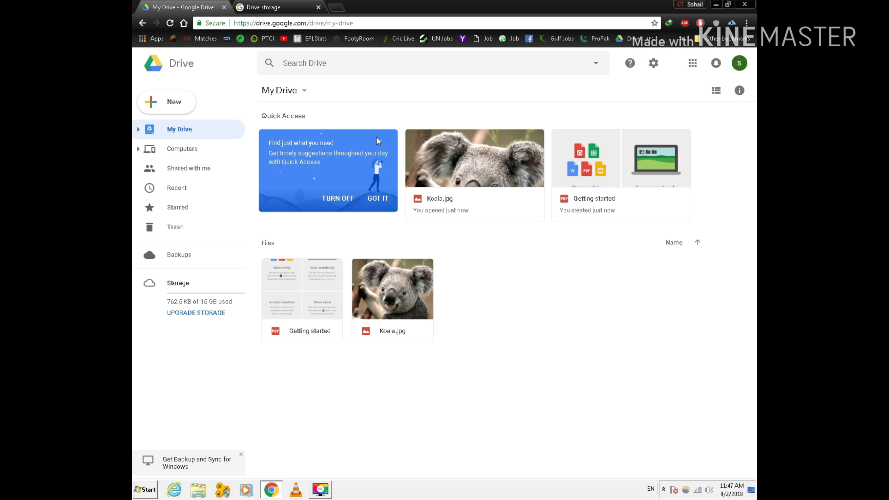
Look through the My Drive dropdown's create options and its More submenu
click(297, 91)
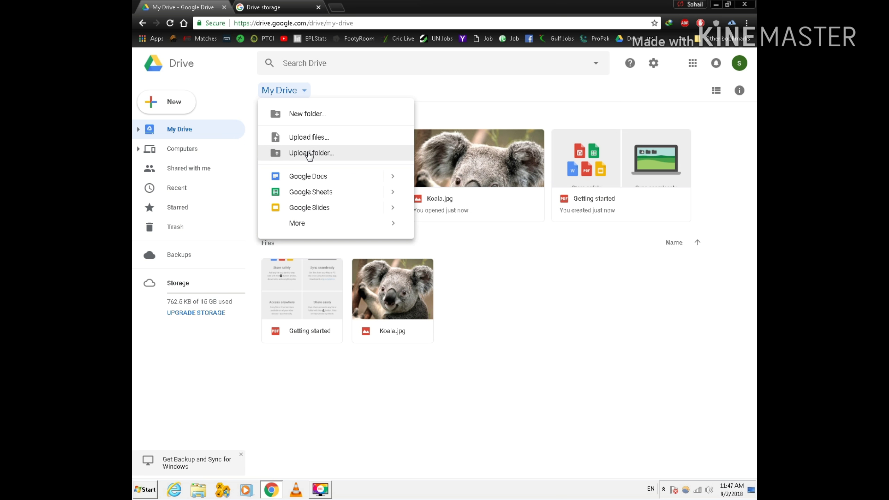
click(299, 97)
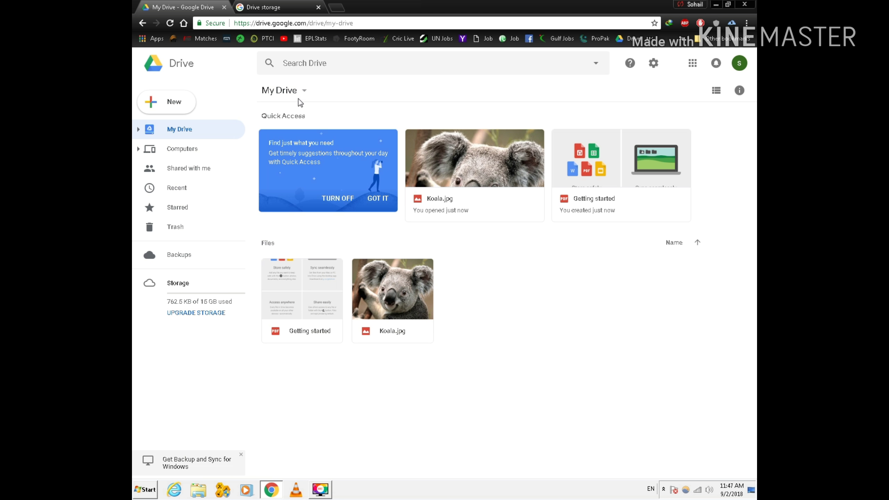
click(298, 92)
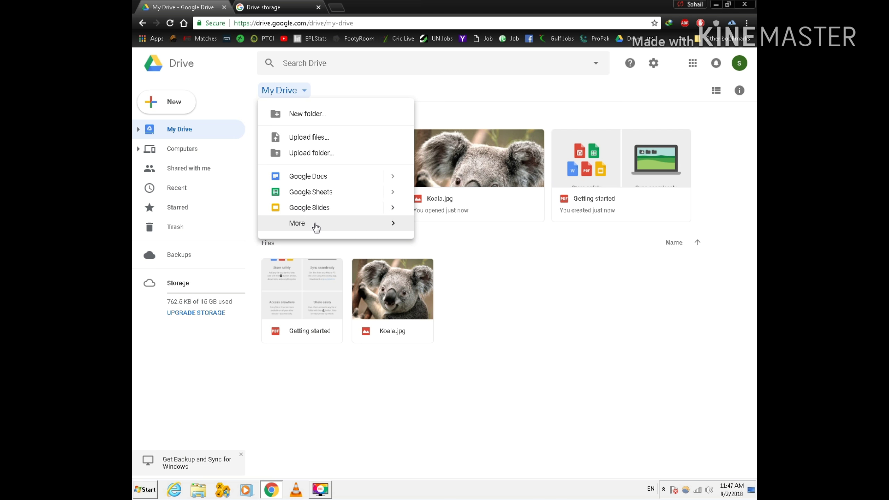
mouse_move(316, 228)
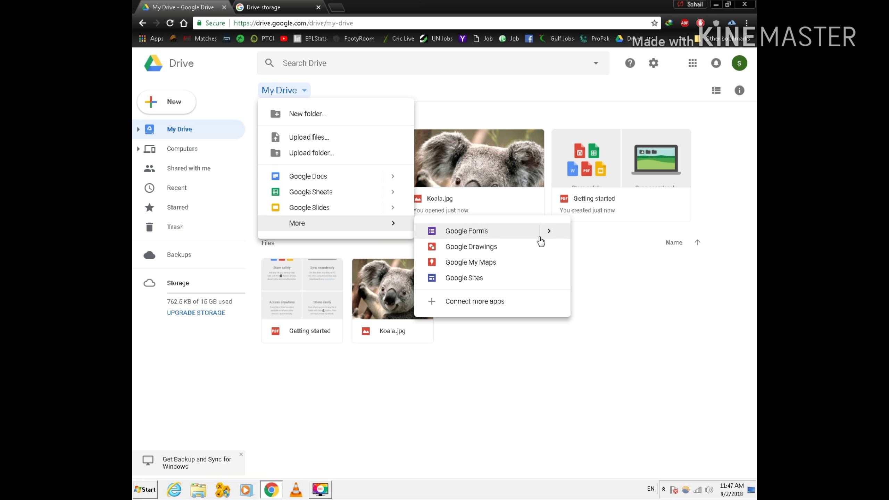
mouse_move(549, 237)
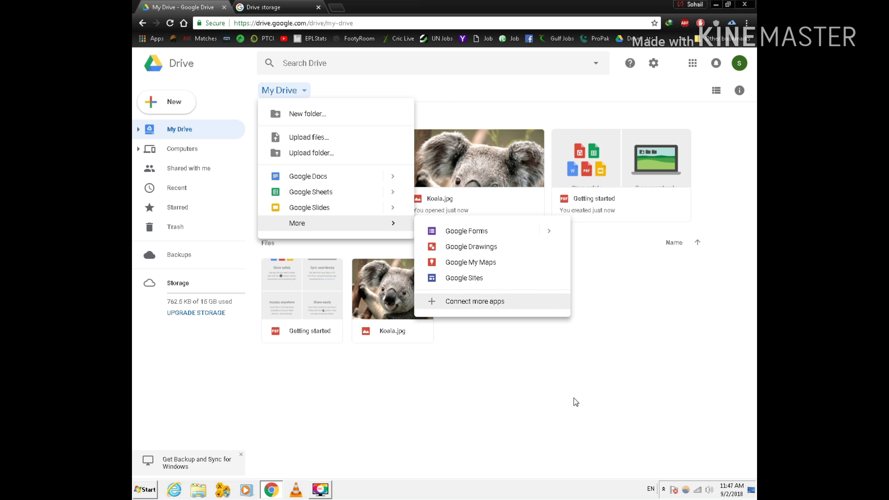
click(475, 381)
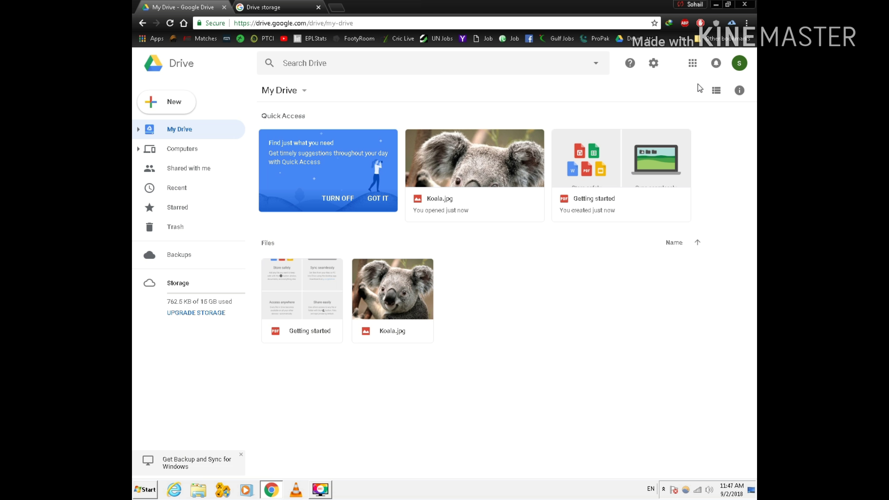
Switch My Drive to list view with owner, last modified and size columns
click(715, 92)
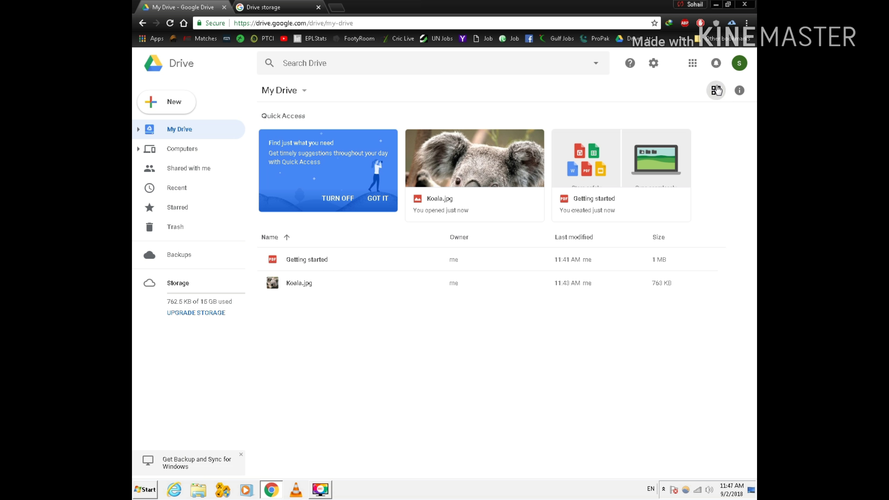
click(715, 98)
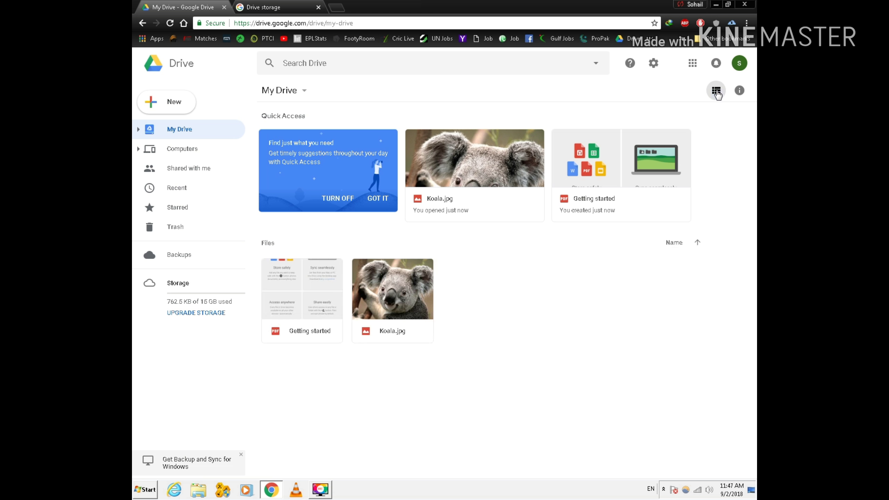
click(715, 92)
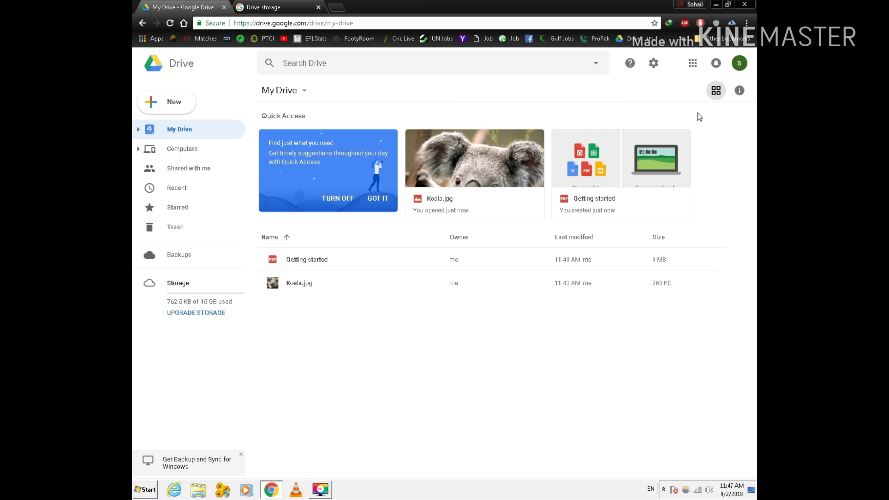
click(654, 64)
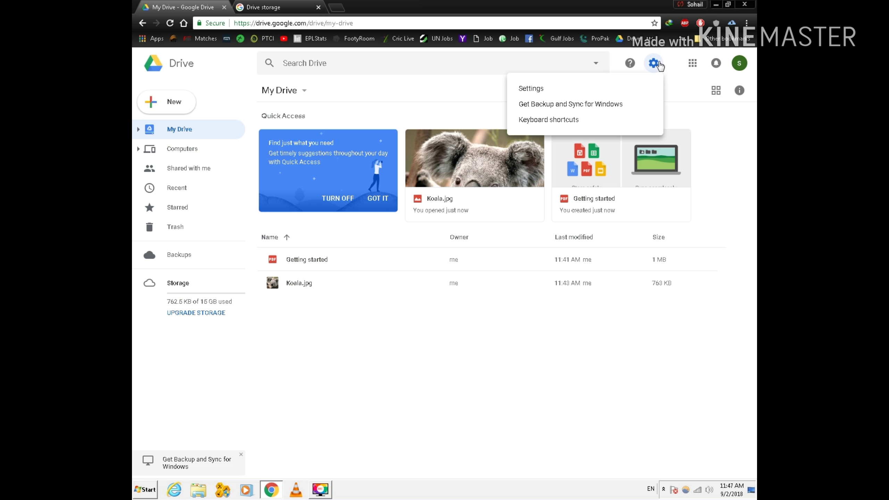
click(557, 90)
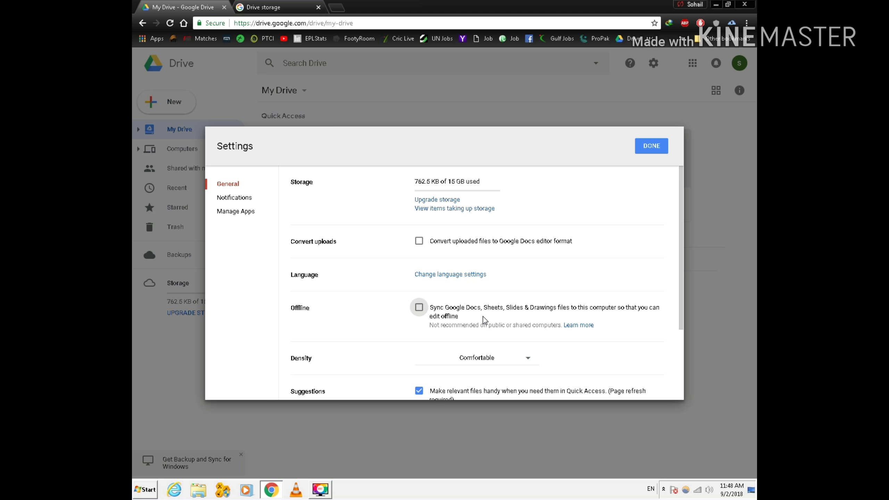
scroll(485, 321, down, 1)
scroll(414, 301, down, 1)
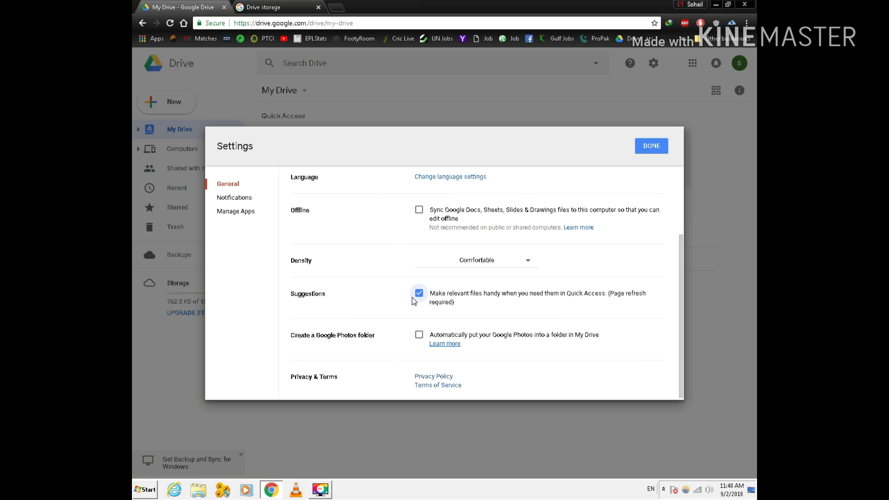
scroll(371, 311, down, 1)
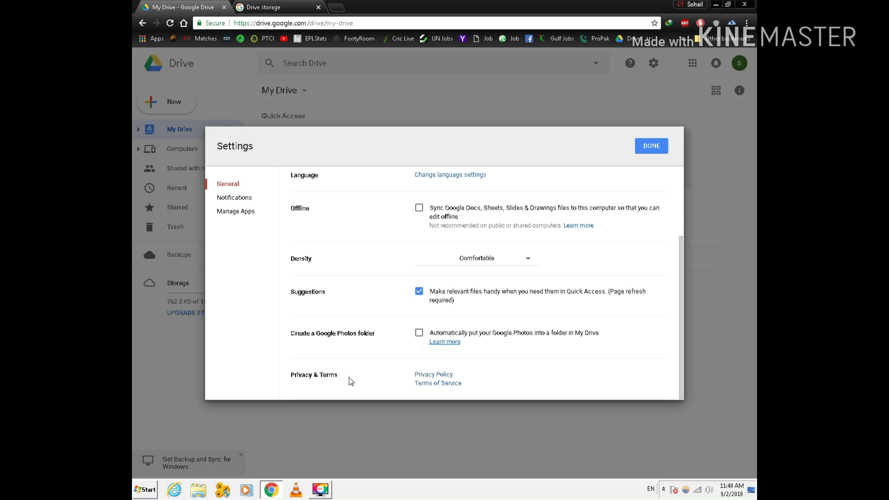
click(242, 200)
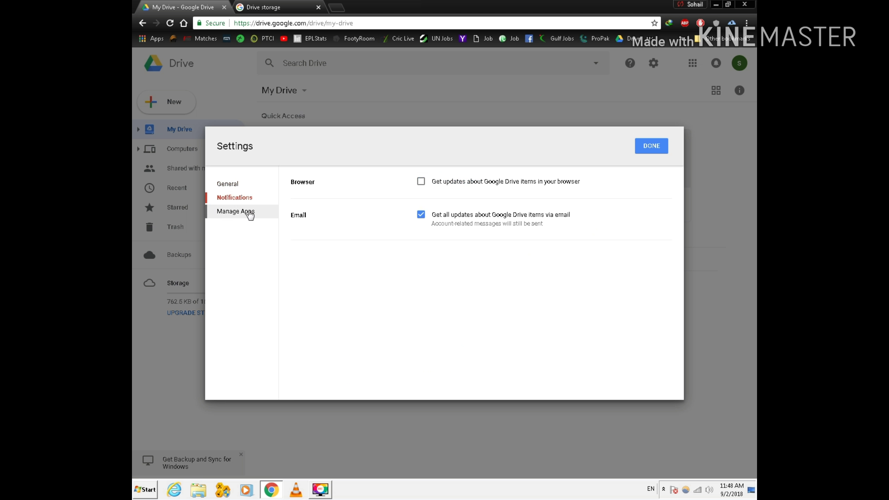
click(249, 212)
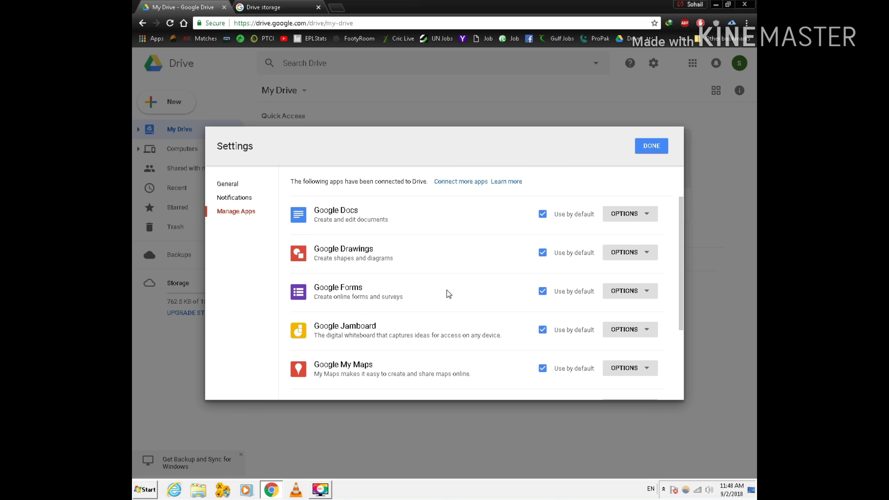
scroll(447, 294, down, 3)
scroll(447, 294, up, 3)
click(651, 146)
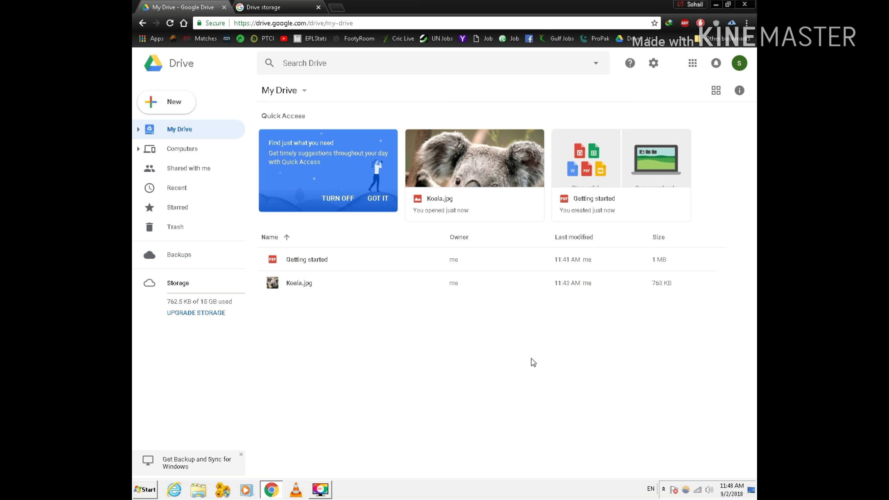